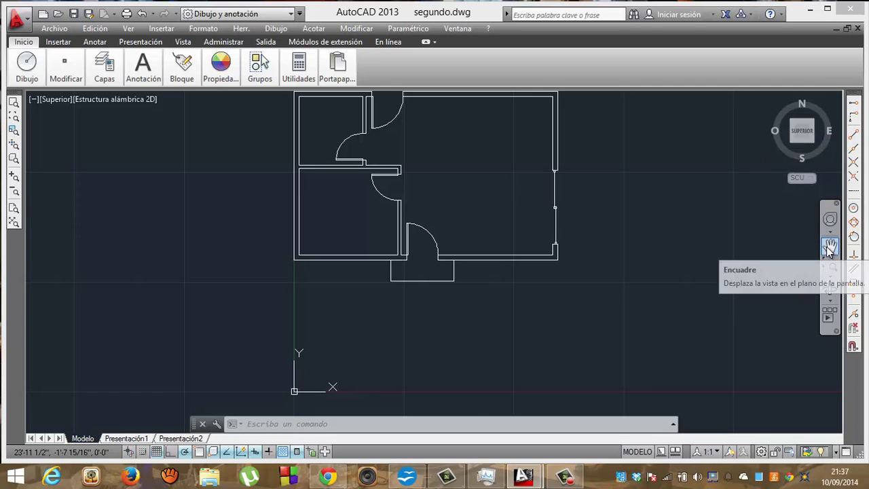
Pan and zoom in twice so the door opening's wall edges and swing arc fill the view
{"action": "left_click", "coordinate": [472, 197]}
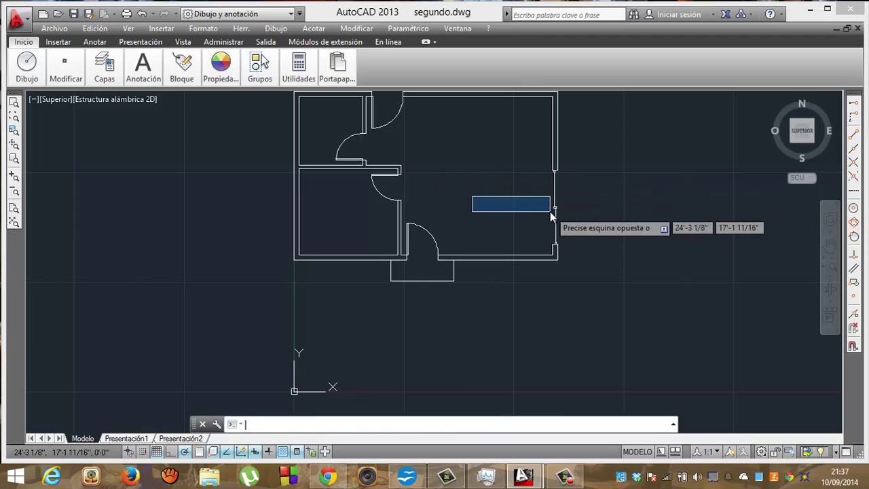
{"action": "key", "text": "Escape"}
{"action": "left_click", "coordinate": [829, 246]}
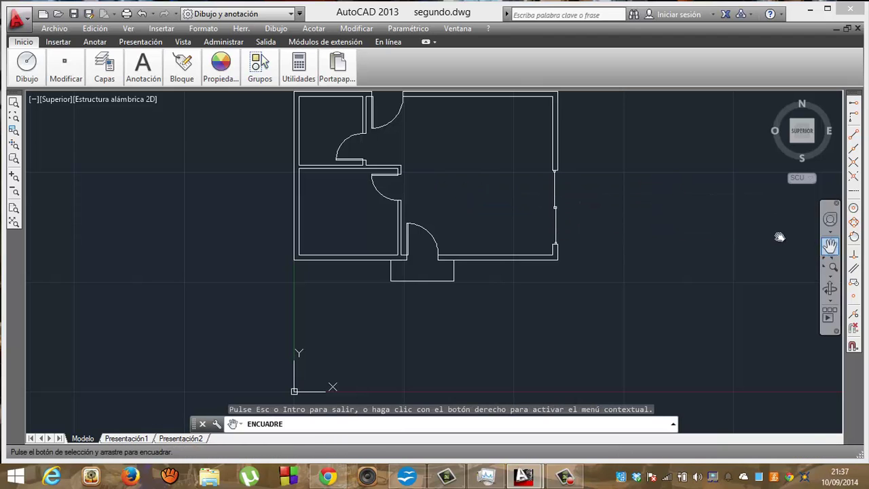
{"action": "left_click_drag", "start_coordinate": [420, 170], "coordinate": [442, 284]}
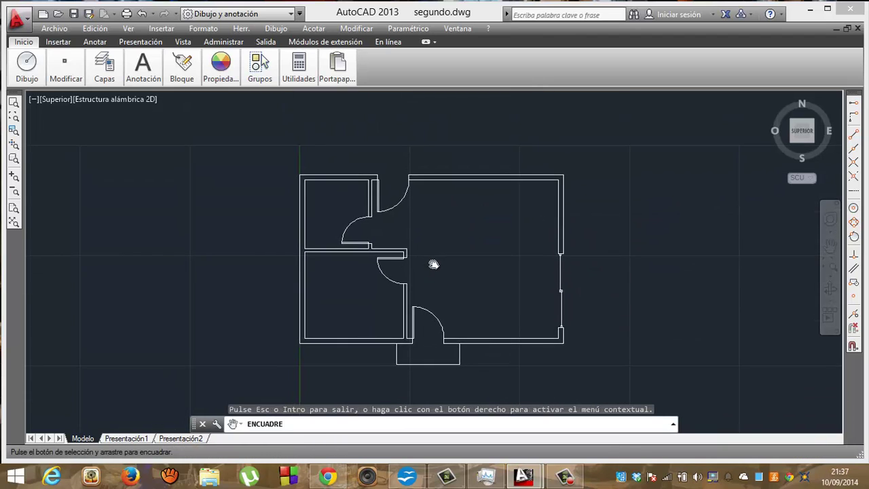
{"action": "left_click", "coordinate": [15, 175]}
{"action": "left_click", "coordinate": [15, 177]}
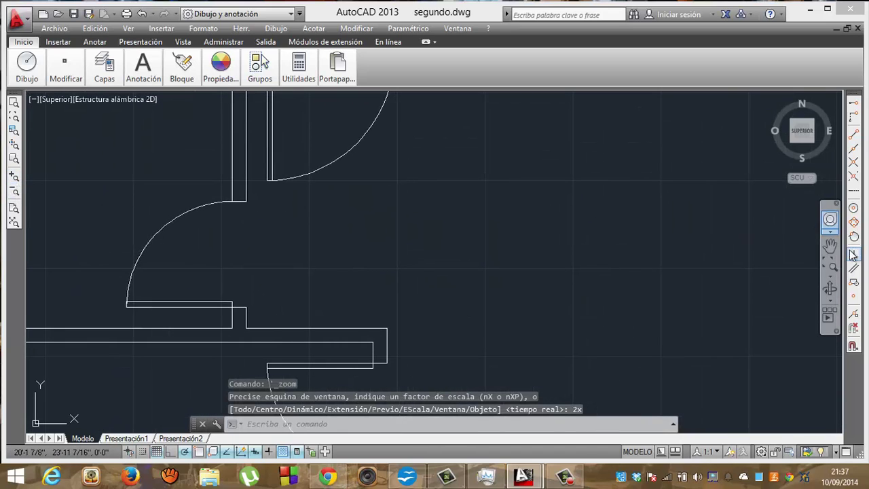
{"action": "left_click", "coordinate": [829, 245]}
{"action": "mouse_move", "coordinate": [430, 165]}
{"action": "left_mouse_down"}
{"action": "mouse_move", "coordinate": [475, 310]}
{"action": "mouse_move", "coordinate": [473, 334]}
{"action": "left_mouse_up"}
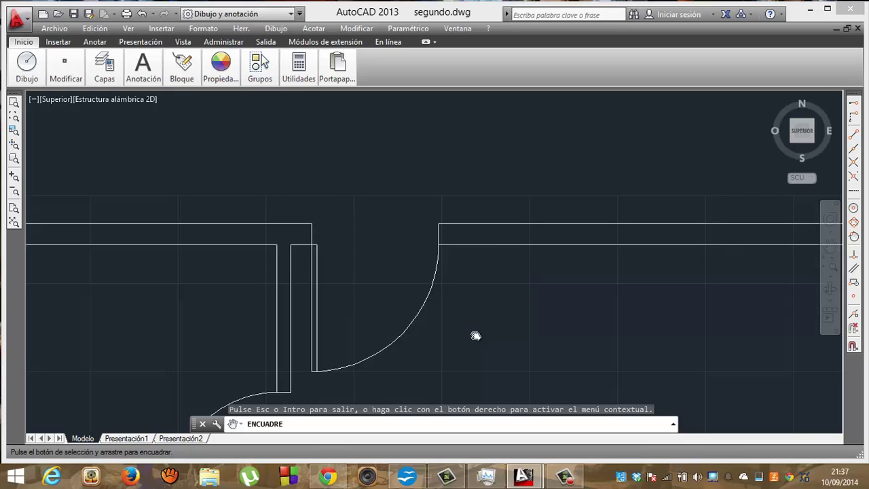
Leave pan mode and start the LINE command with L
{"action": "key", "text": "Escape"}
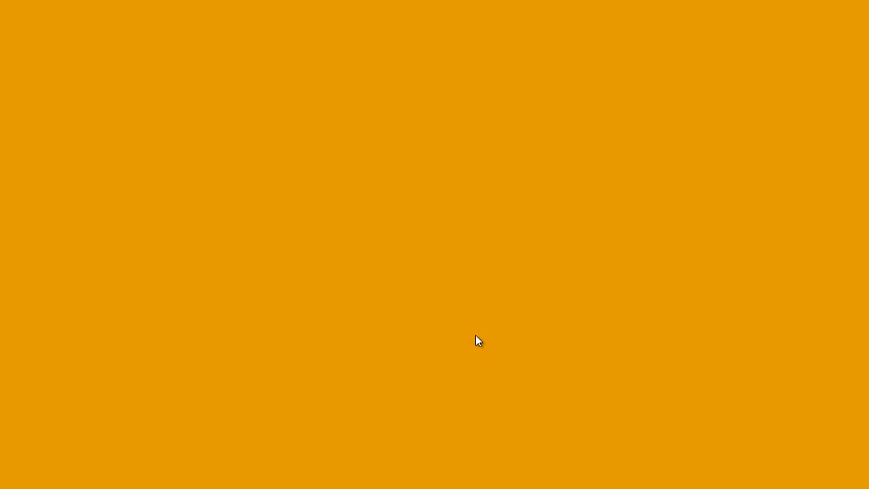
{"action": "type", "text": "L"}
{"action": "key", "text": "Return"}
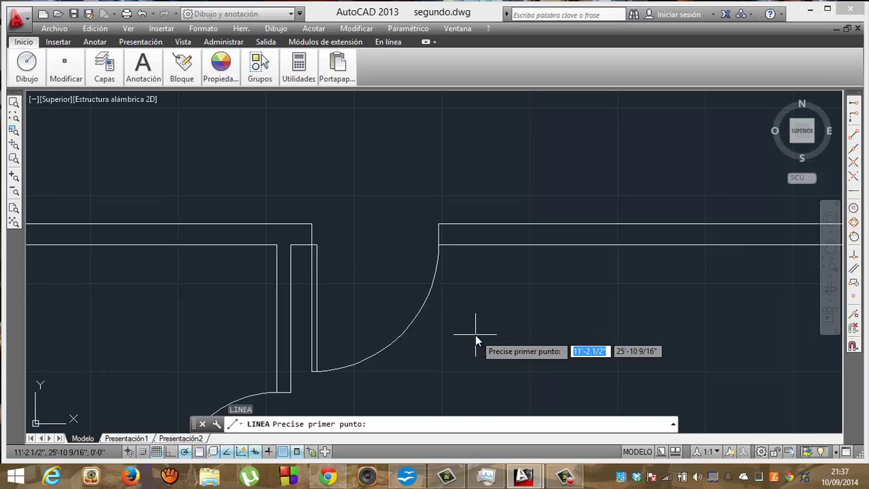
Turn on Infer Constraints and Snap, then request a Temporary Track Point for the line's start
{"action": "left_click", "coordinate": [853, 106]}
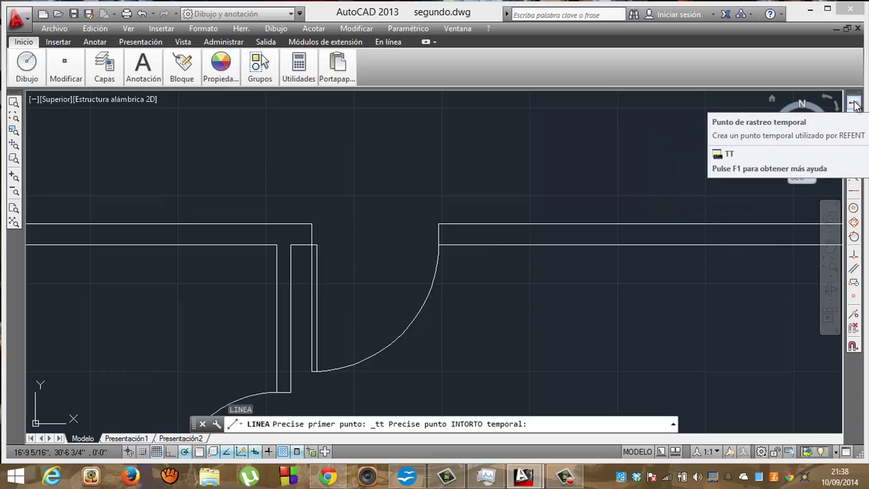
{"action": "left_click", "coordinate": [854, 104]}
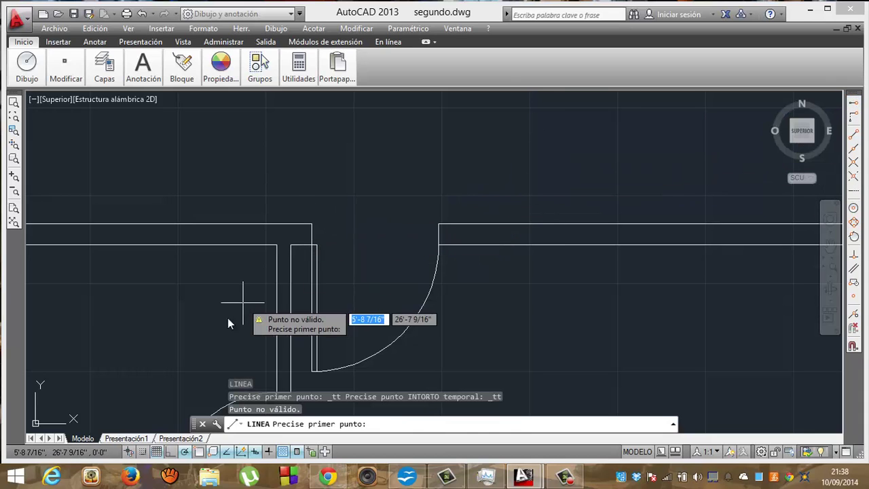
{"action": "left_click", "coordinate": [129, 452]}
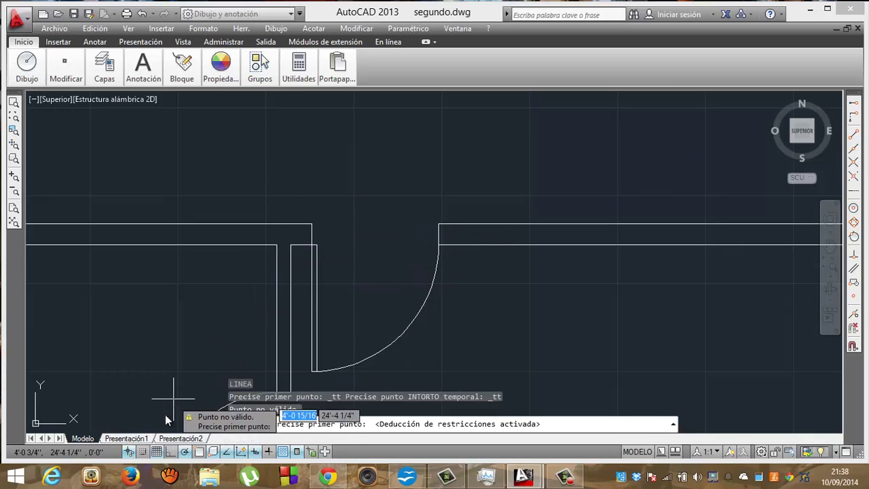
{"action": "left_click", "coordinate": [143, 452]}
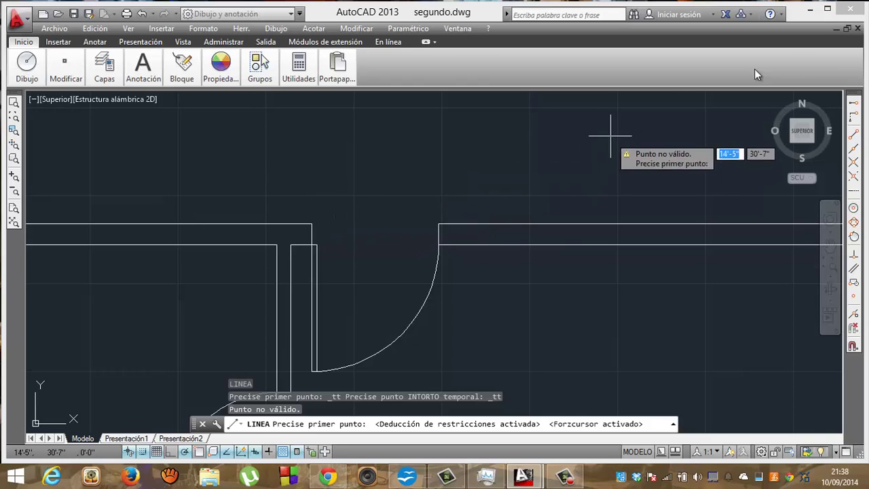
{"action": "left_click", "coordinate": [853, 104]}
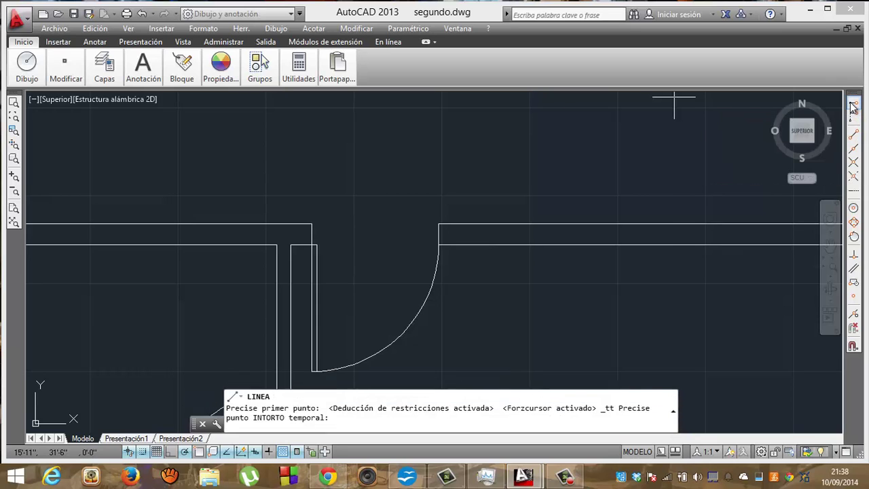
Start the line 12 units left of the wall corner, tracking from that corner
{"action": "left_click", "coordinate": [311, 226]}
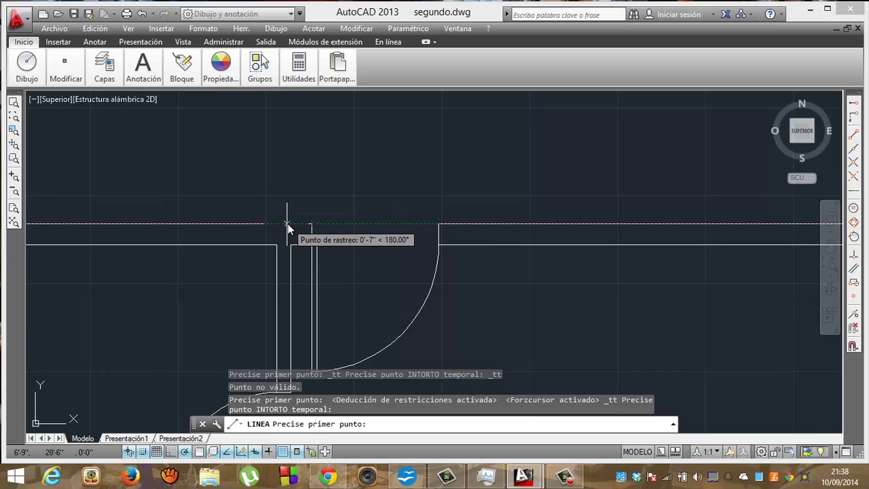
{"action": "type", "text": "12"}
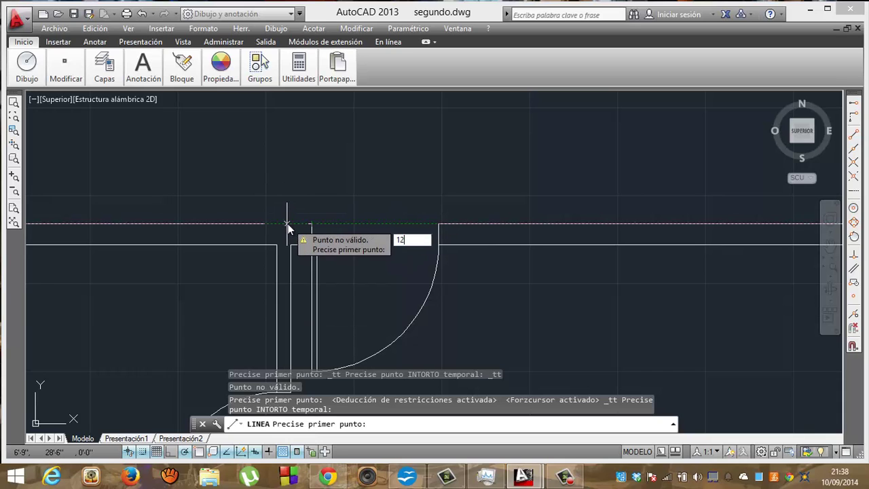
{"action": "key", "text": "Return"}
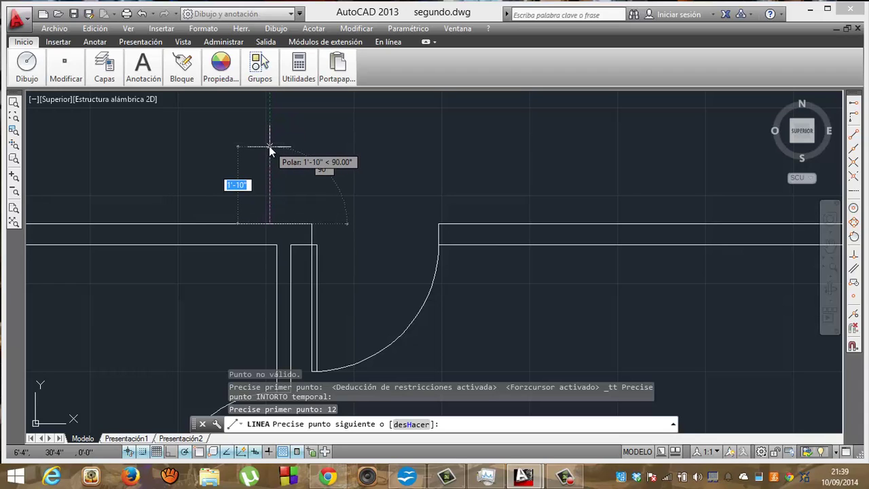
Draw the step outline 2' up, 5' across, and 2' back down to the wall
{"action": "type", "text": "2"}
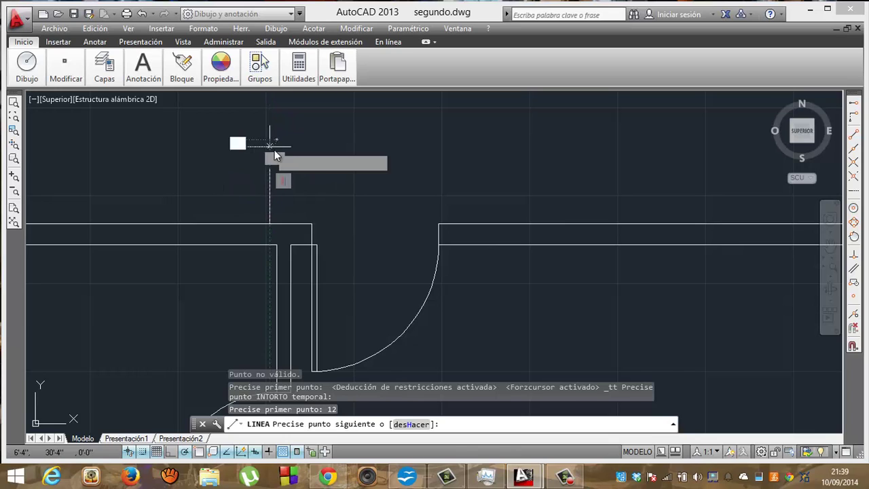
{"action": "key", "text": "Return"}
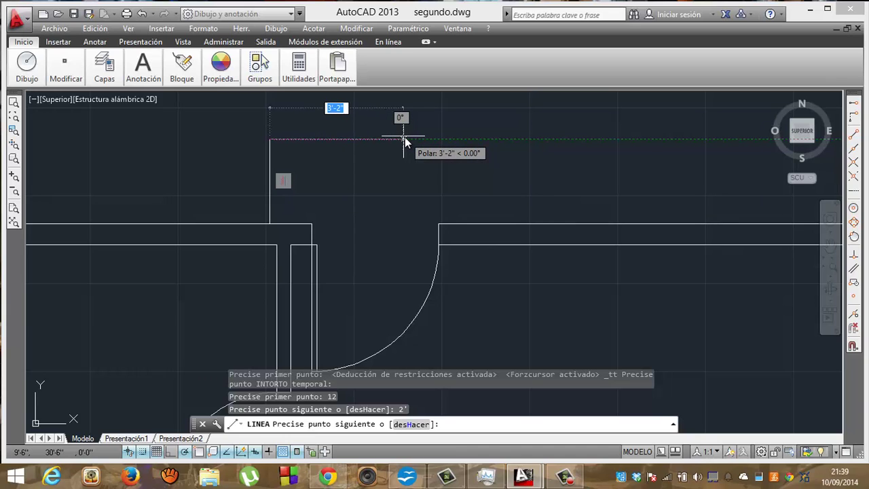
{"action": "type", "text": "5'"}
{"action": "key", "text": "Return"}
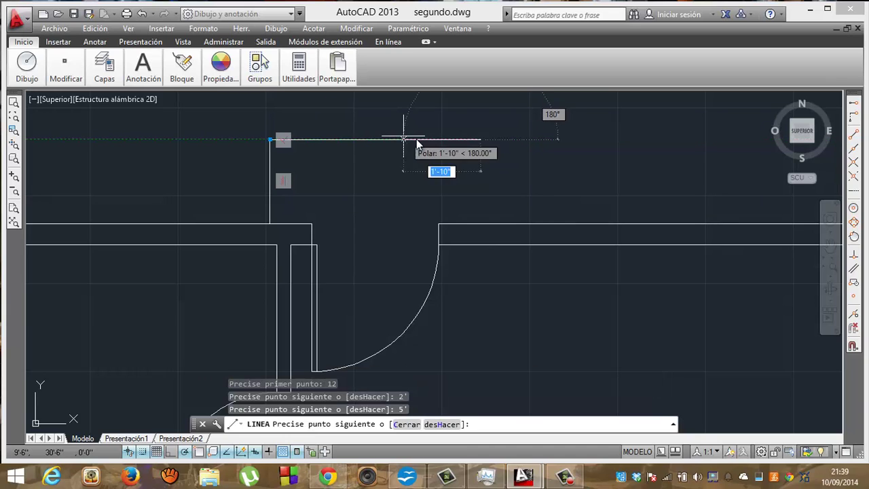
{"action": "type", "text": "2"}
{"action": "left_click", "coordinate": [480, 225]}
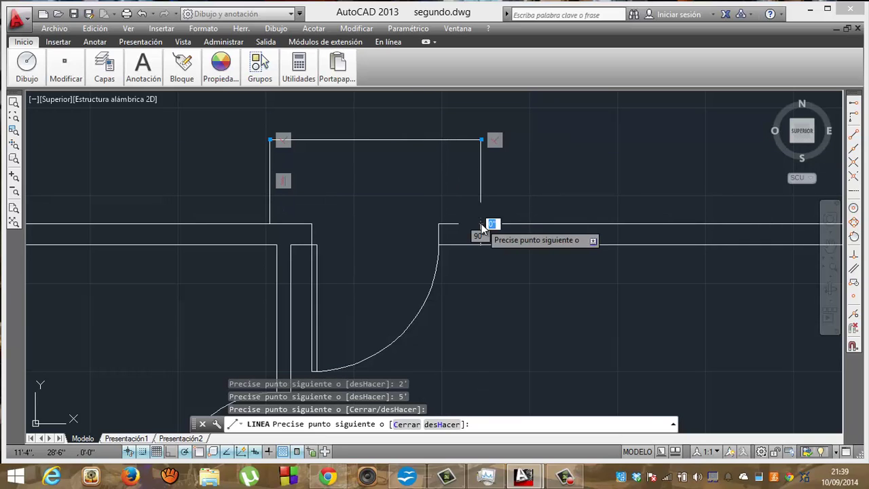
{"action": "key", "text": "Return"}
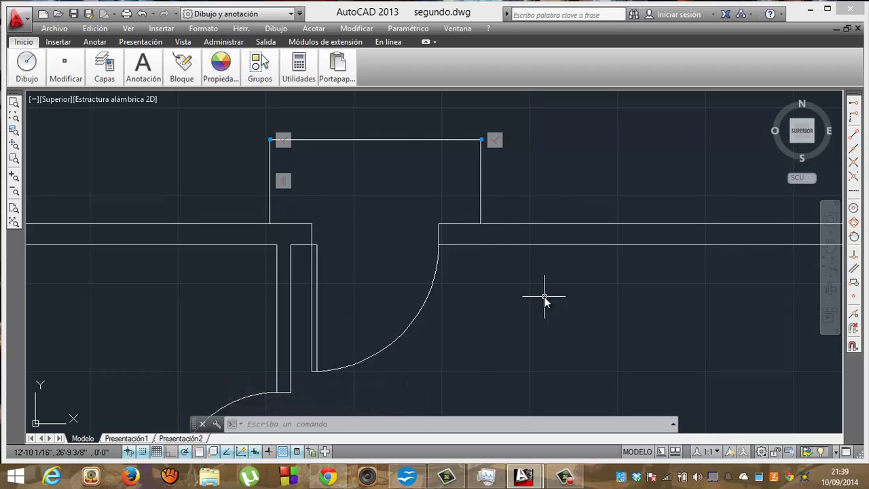
Clear the selection and pan to bring another door opening's swing arc into view
{"action": "key", "text": "Escape"}
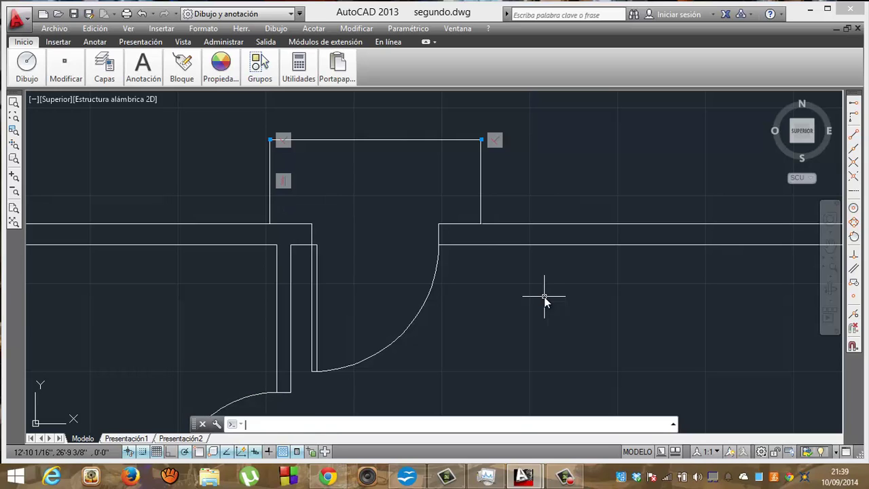
{"action": "left_click", "coordinate": [699, 319]}
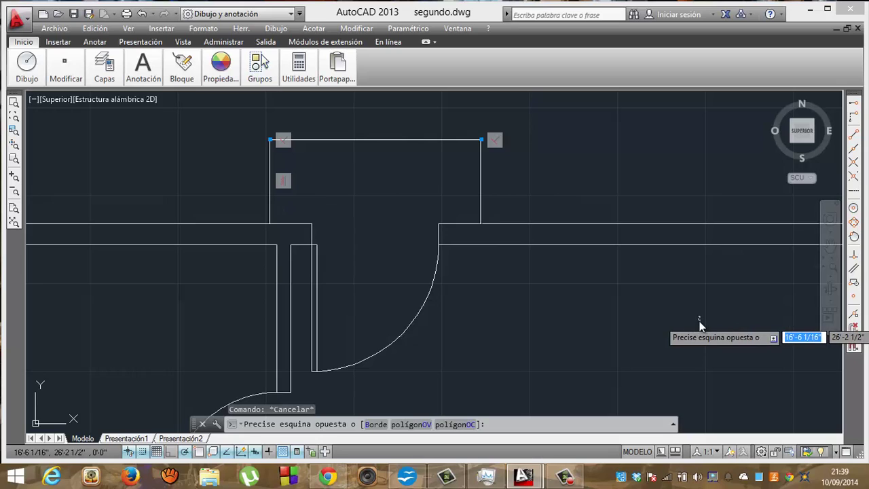
{"action": "left_click", "coordinate": [729, 339]}
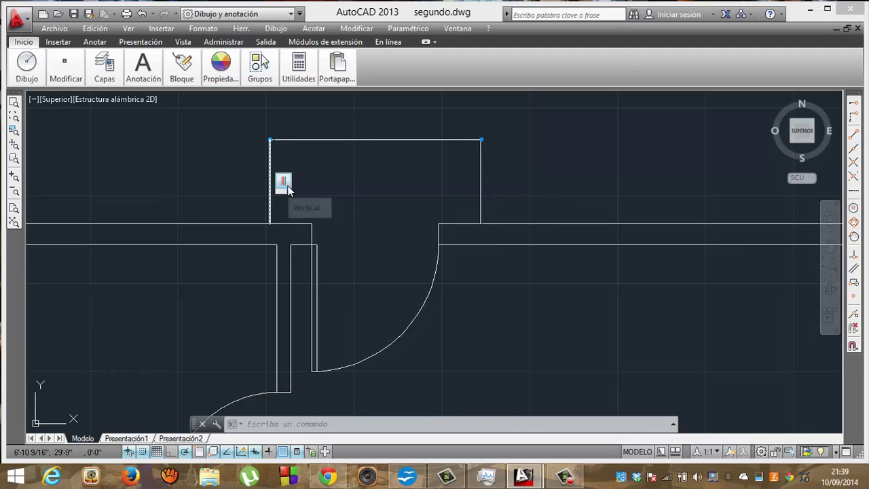
{"action": "left_click", "coordinate": [830, 244]}
{"action": "mouse_move", "coordinate": [556, 330]}
{"action": "left_mouse_down"}
{"action": "mouse_move", "coordinate": [515, 186]}
{"action": "mouse_move", "coordinate": [370, 272]}
{"action": "left_mouse_up"}
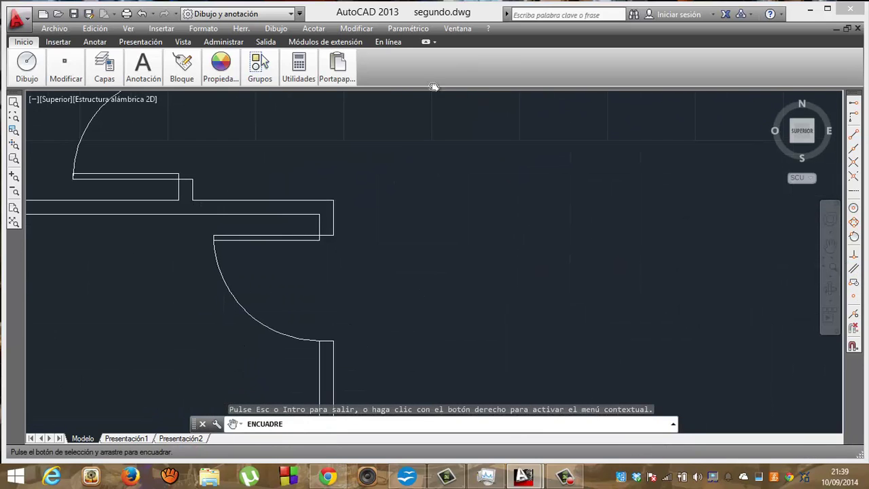
{"action": "left_click_drag", "start_coordinate": [343, 158], "coordinate": [339, 115]}
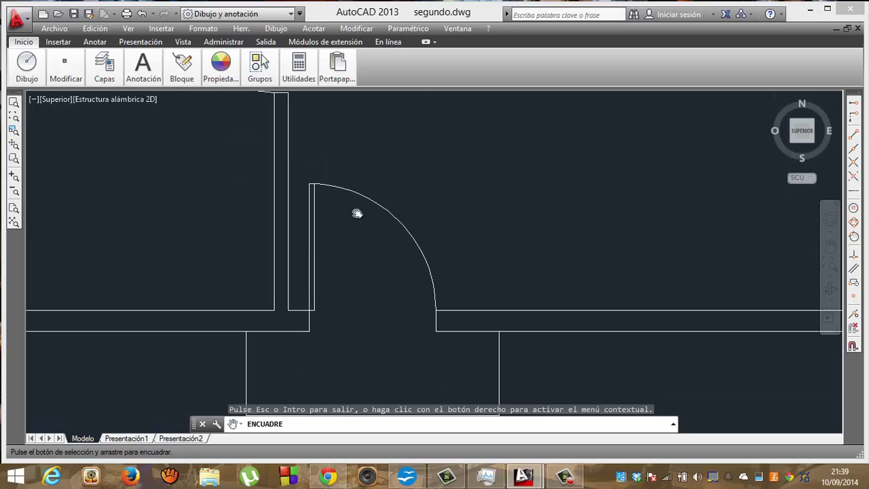
{"action": "left_click_drag", "start_coordinate": [357, 211], "coordinate": [357, 141]}
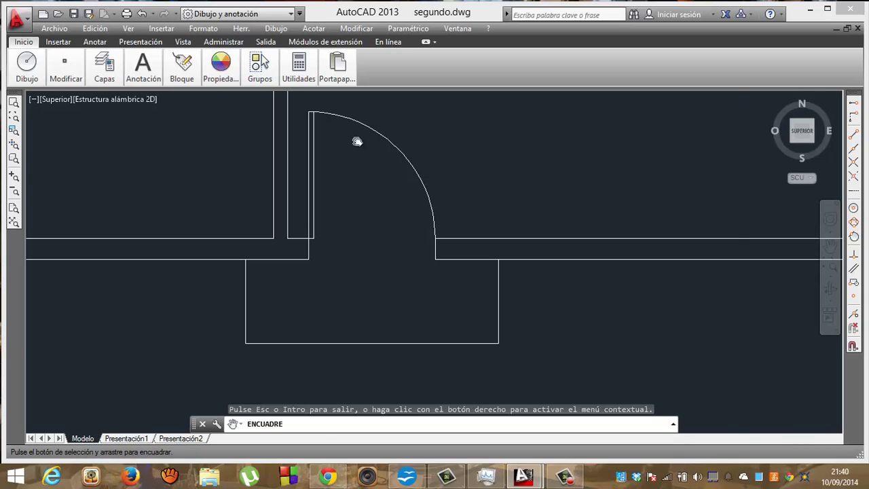
Exit pan mode and start a new LINE with l
{"action": "key", "text": "Escape"}
{"action": "type", "text": "l"}
{"action": "key", "text": "Return"}
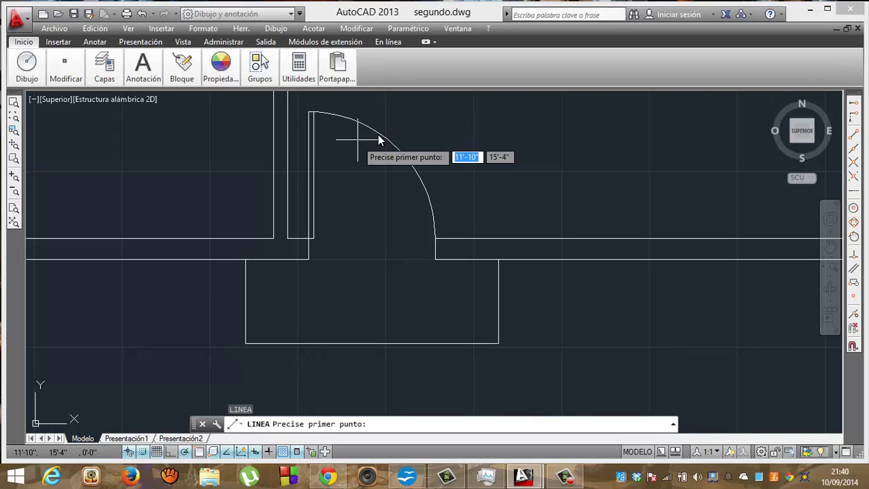
Start the line 3" from the wall corner, tracking from its endpoint
{"action": "left_click", "coordinate": [854, 105]}
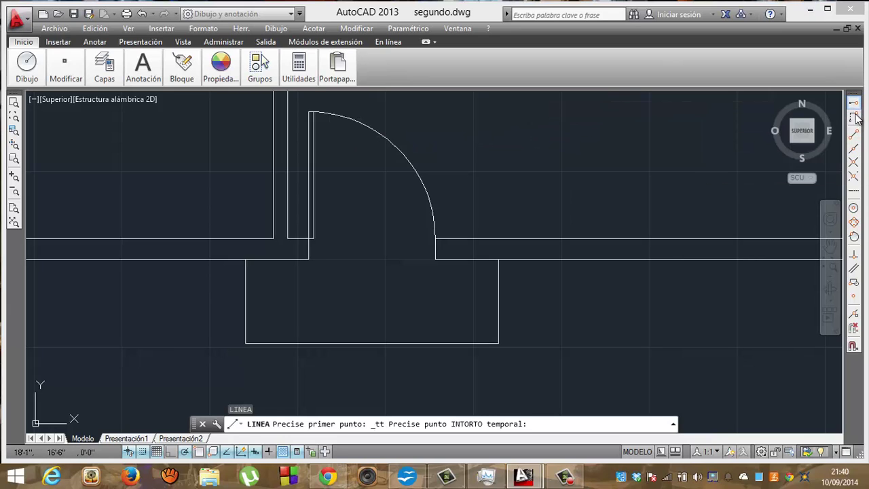
{"action": "left_click", "coordinate": [854, 134]}
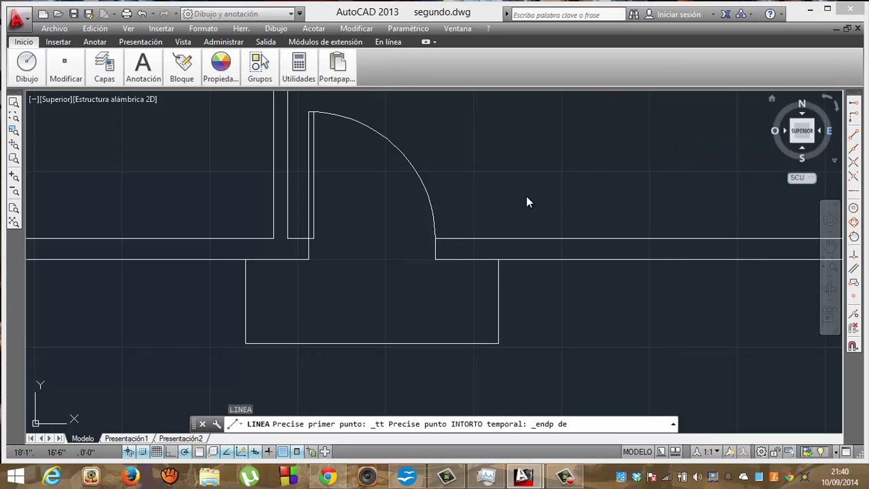
{"action": "left_click", "coordinate": [308, 258]}
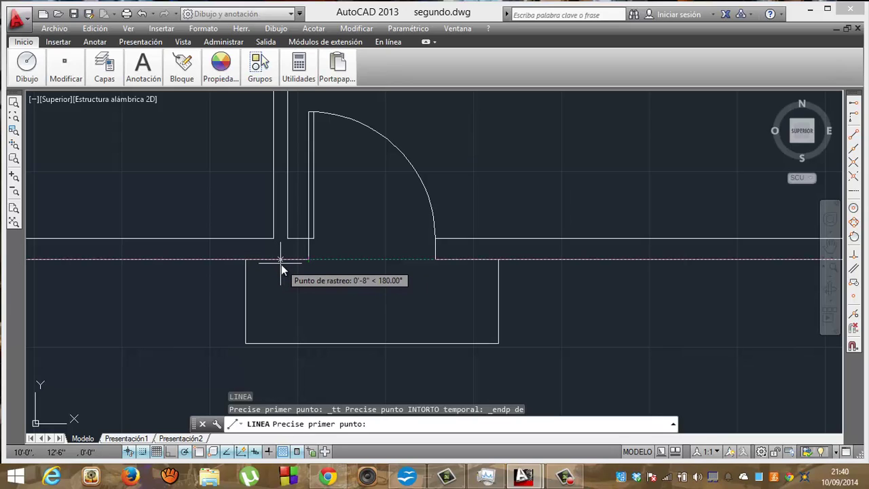
{"action": "type", "text": "3\""}
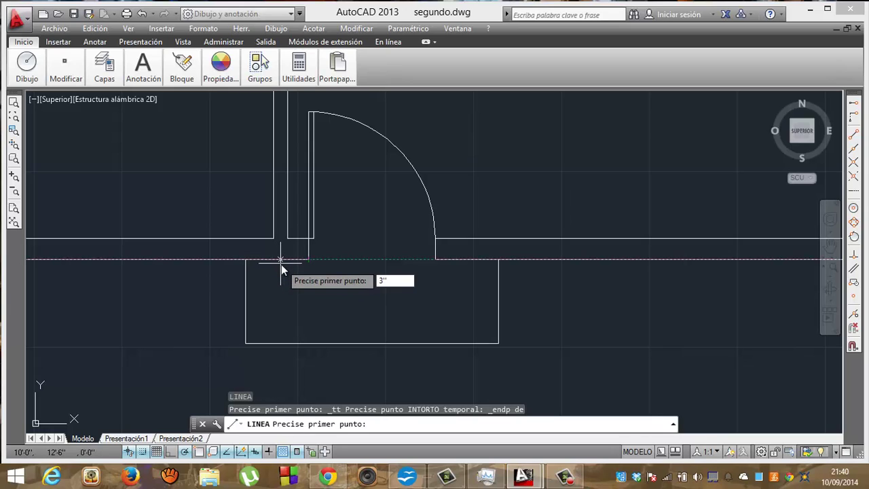
{"action": "key", "text": "Return"}
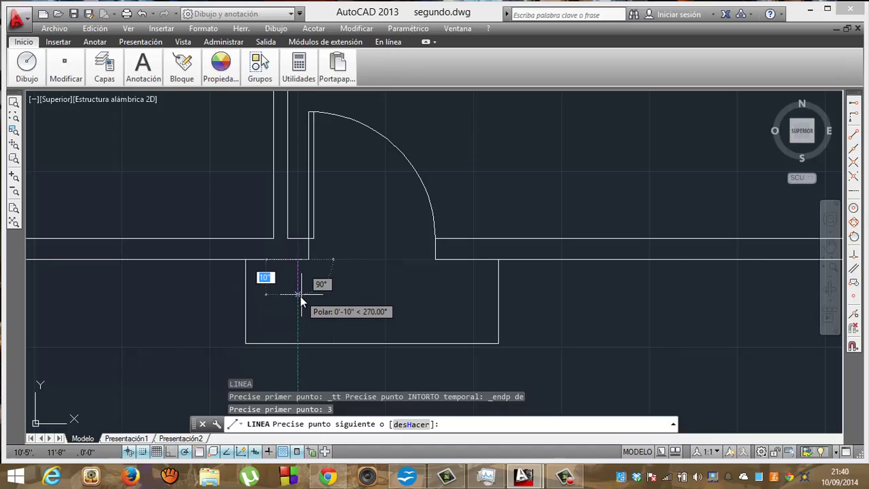
Draw segments of 2, 6 and 2, add a stray diagonal, then cancel the line
{"action": "type", "text": "2"}
{"action": "key", "text": "Return"}
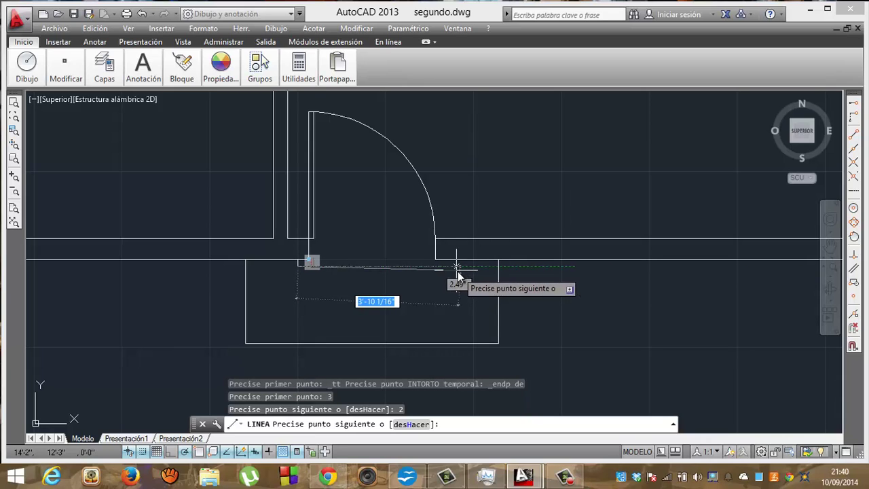
{"action": "type", "text": "6"}
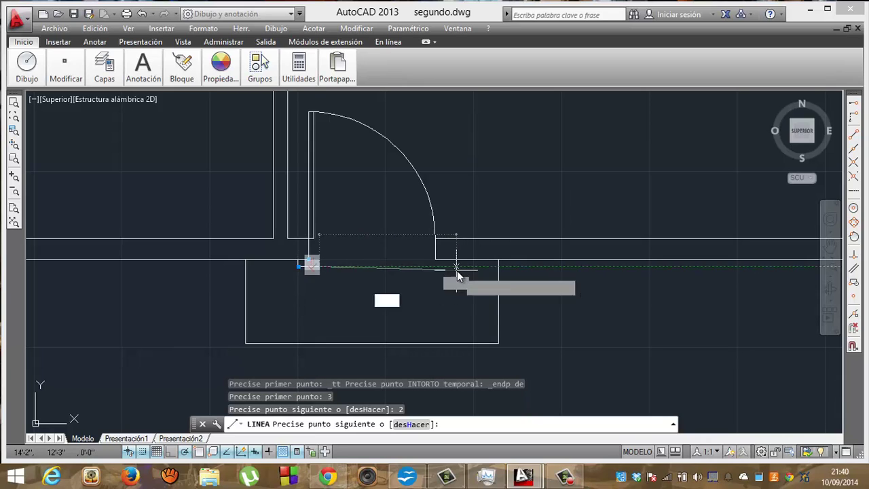
{"action": "key", "text": "Return"}
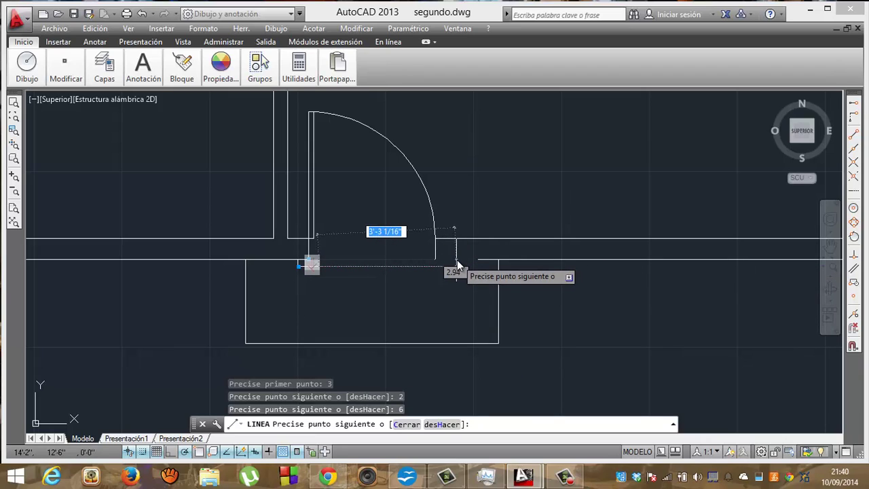
{"action": "type", "text": "2"}
{"action": "key", "text": "Return"}
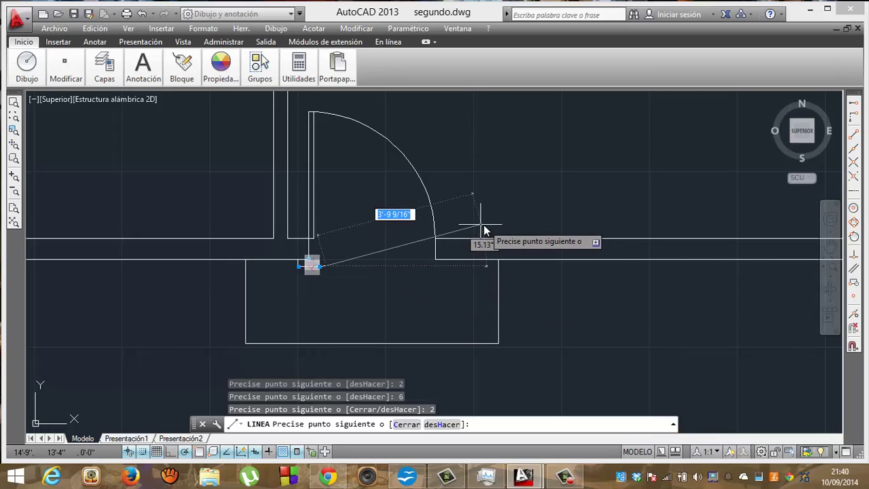
{"action": "left_click", "coordinate": [437, 304]}
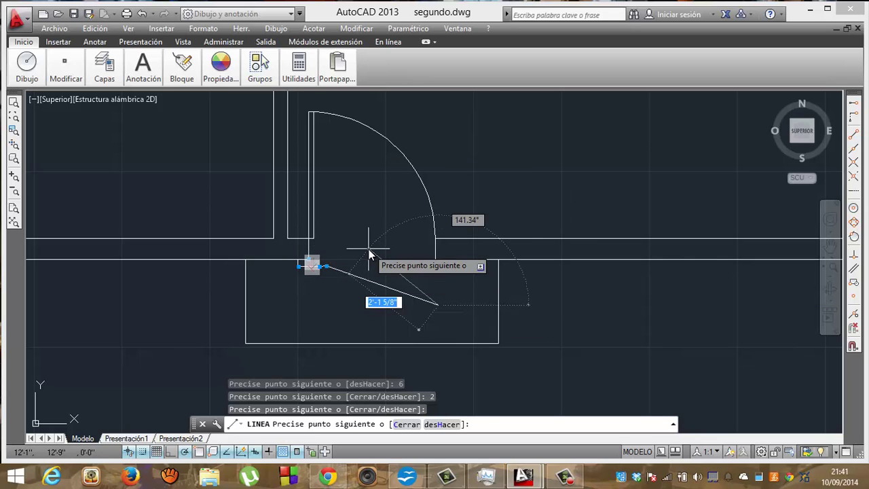
{"action": "key", "text": "Escape"}
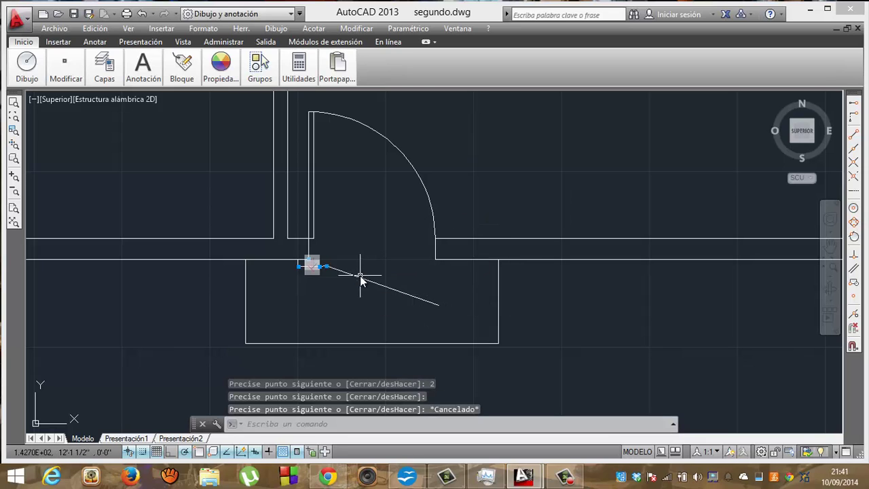
Erase the stray diagonal and a short leftover line at the door corner
{"action": "left_click", "coordinate": [360, 278]}
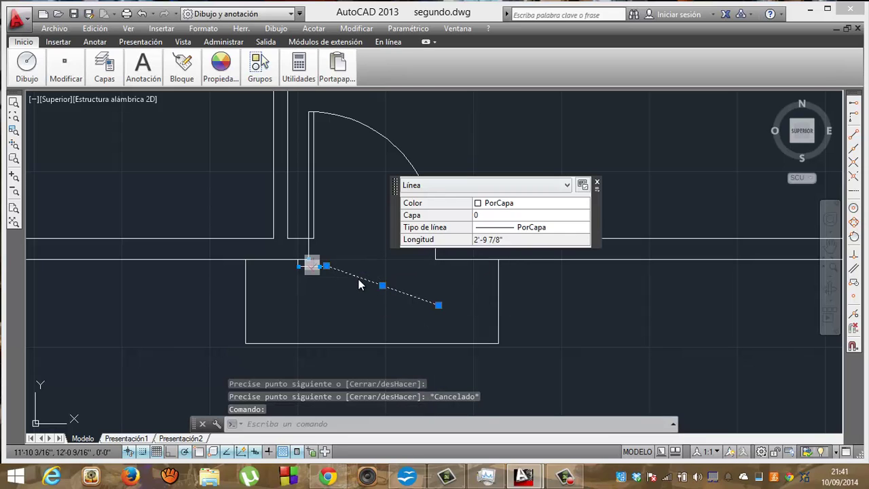
{"action": "key", "text": "Delete"}
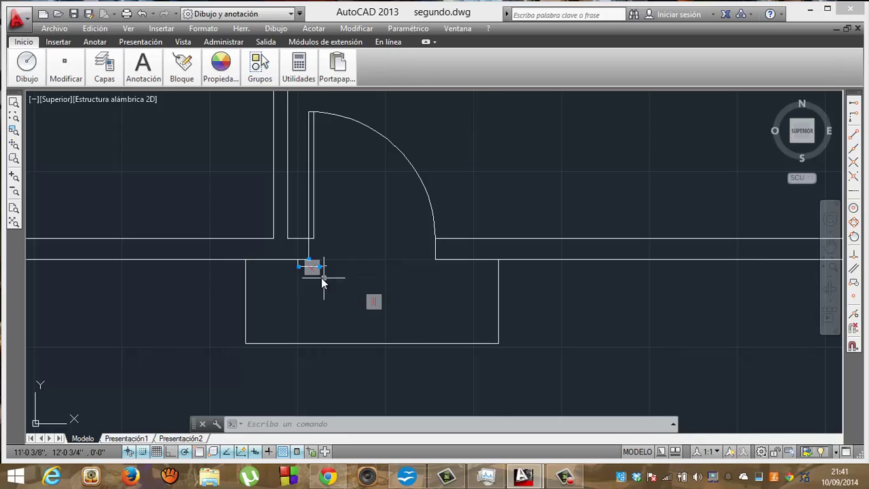
{"action": "left_click_drag", "start_coordinate": [312, 268], "coordinate": [328, 307]}
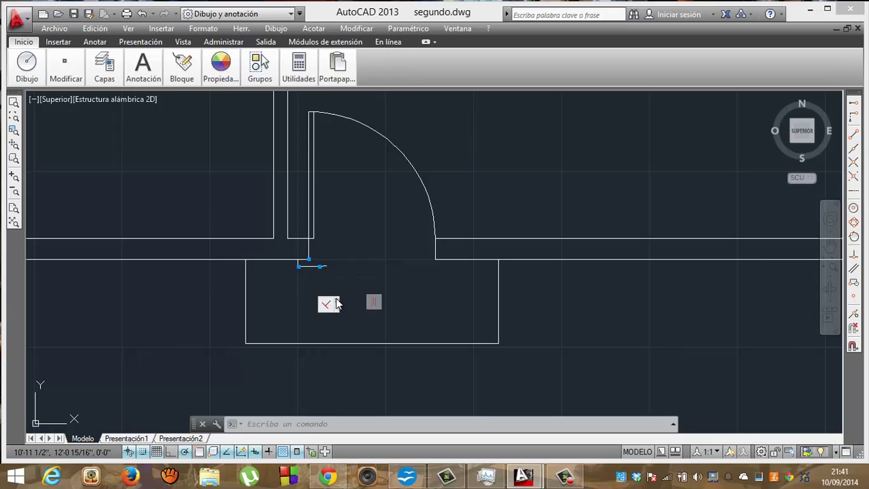
{"action": "left_click", "coordinate": [336, 300]}
{"action": "left_click", "coordinate": [316, 268]}
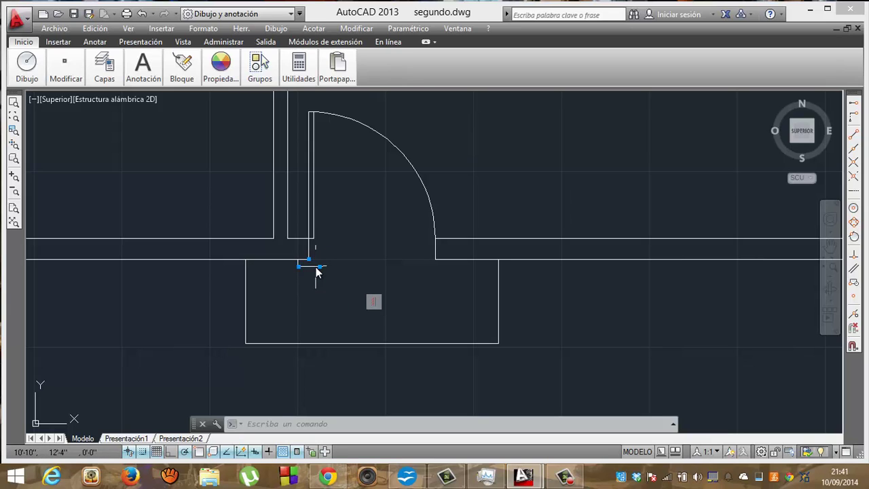
{"action": "key", "text": "Delete"}
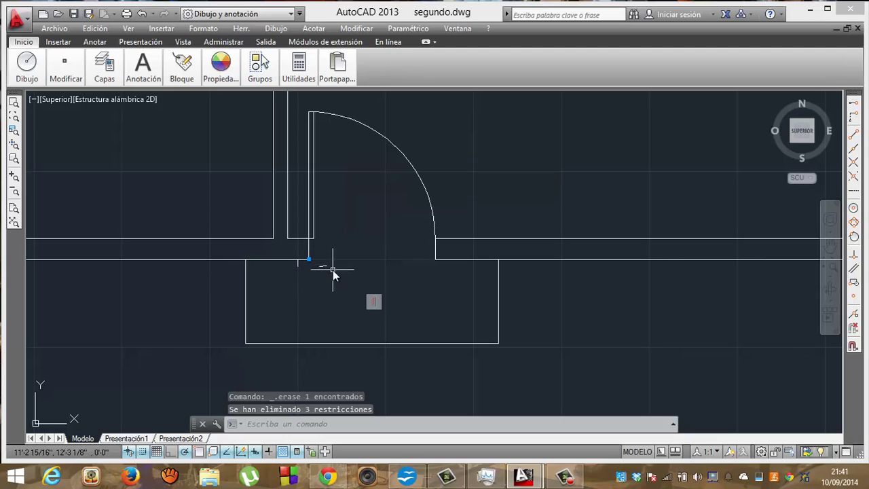
Erase the last tiny line piece, hide the constraint badge, and restart LINE
{"action": "left_click", "coordinate": [330, 263]}
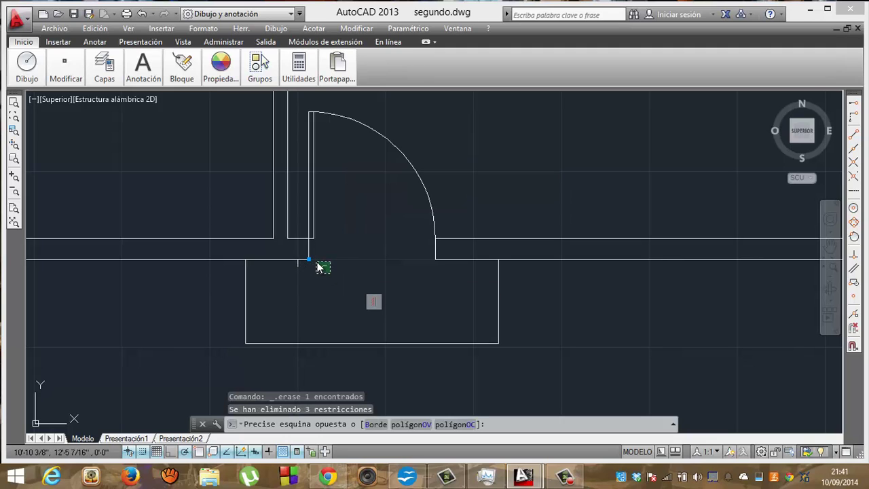
{"action": "left_click", "coordinate": [314, 262]}
{"action": "left_click", "coordinate": [314, 262]}
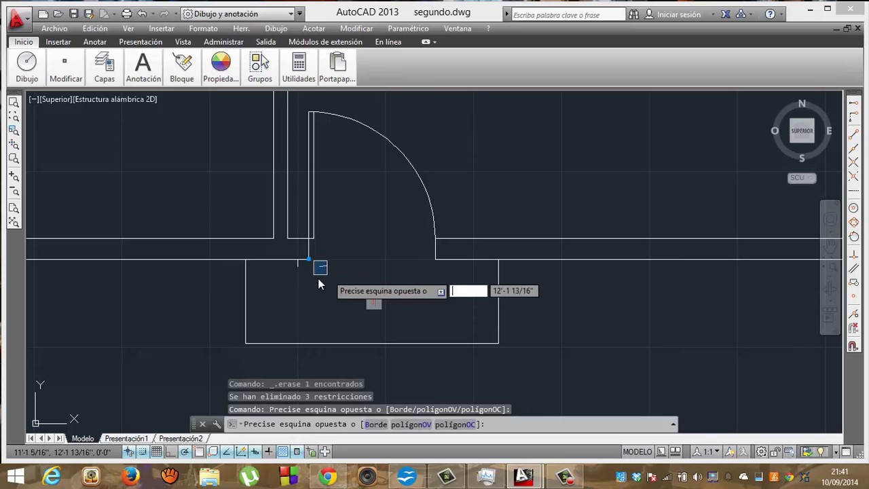
{"action": "left_click", "coordinate": [316, 280]}
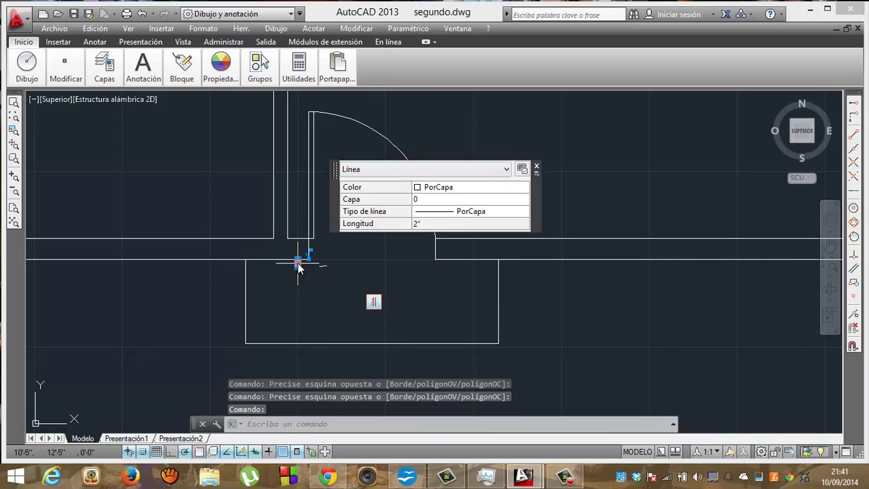
{"action": "key", "text": "Delete"}
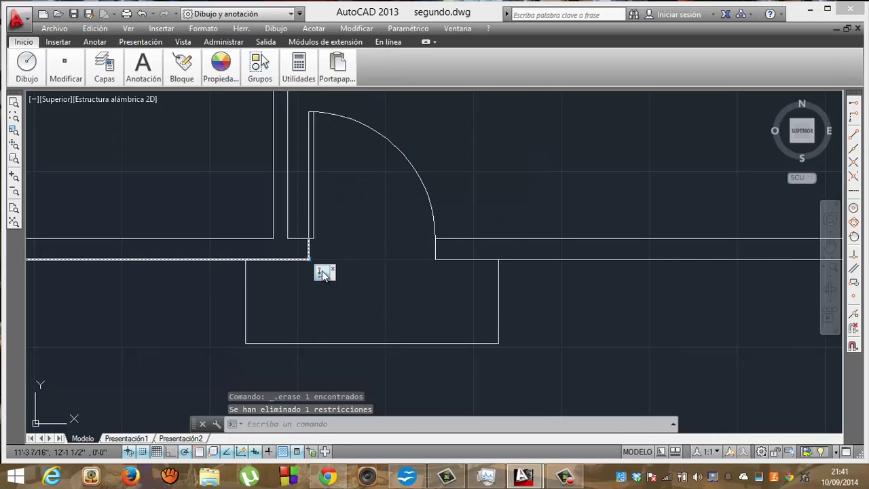
{"action": "left_click", "coordinate": [332, 271]}
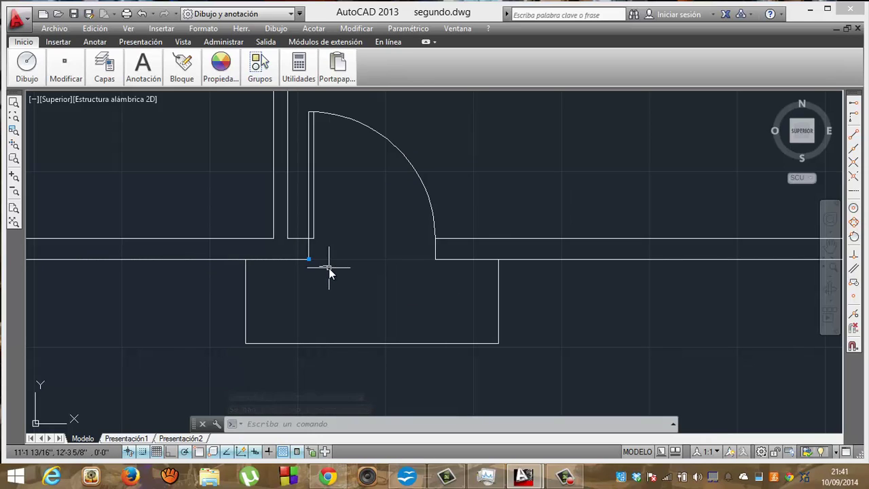
{"action": "type", "text": "L"}
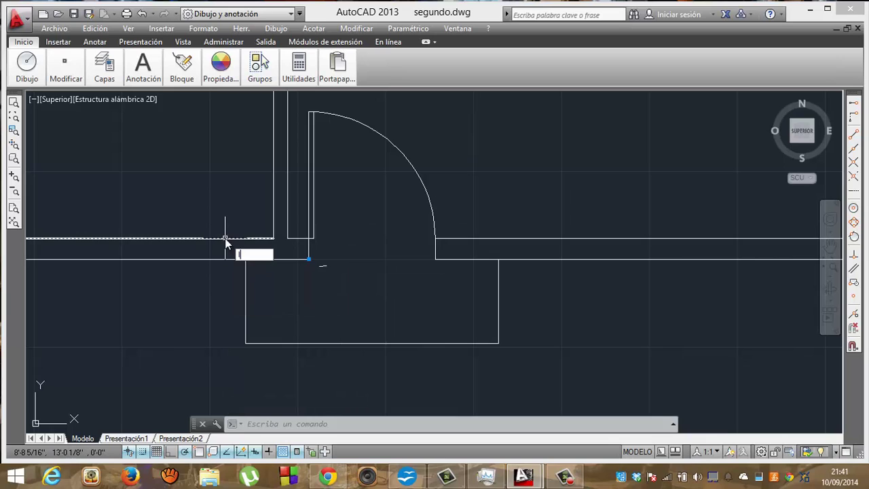
{"action": "key", "text": "Return"}
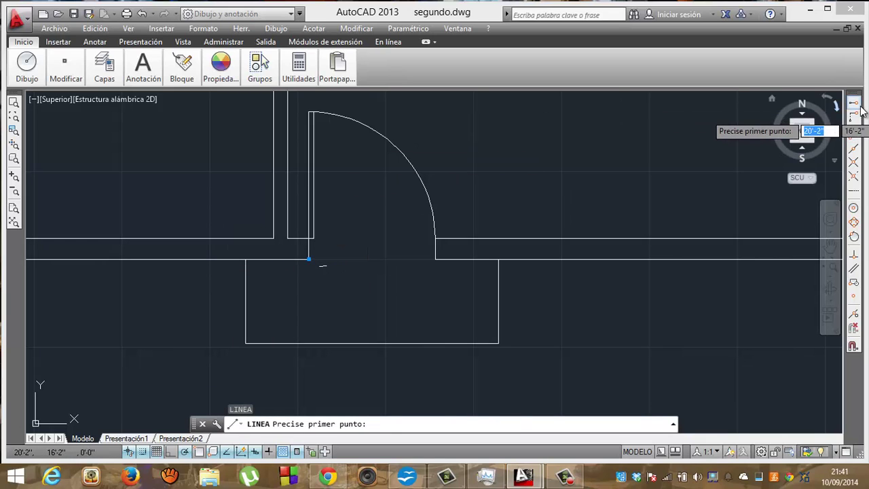
Start the line 3 in from the jamb, tracking from the wall endpoint
{"action": "left_click", "coordinate": [854, 103]}
{"action": "left_click", "coordinate": [853, 133]}
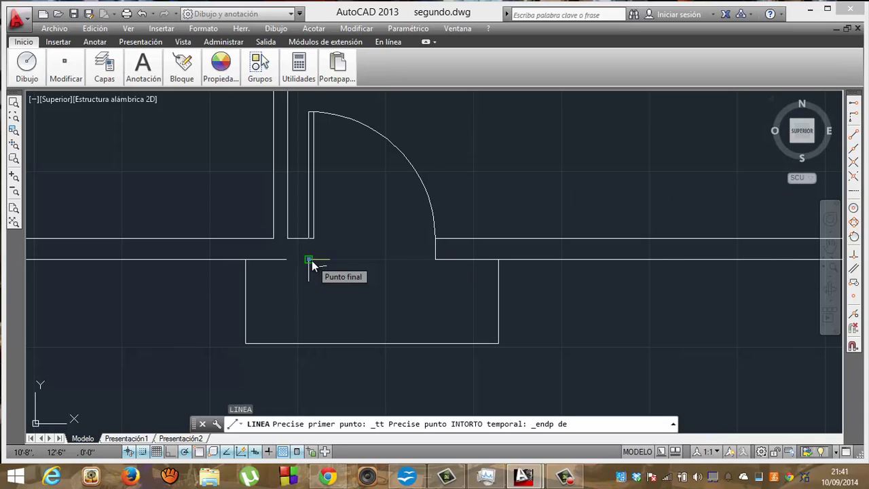
{"action": "left_click", "coordinate": [310, 260]}
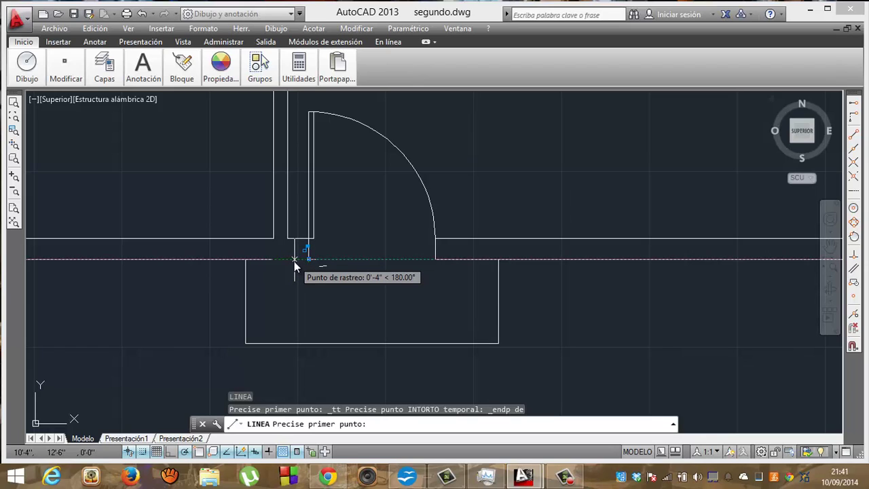
{"action": "type", "text": "3"}
{"action": "key", "text": "Return"}
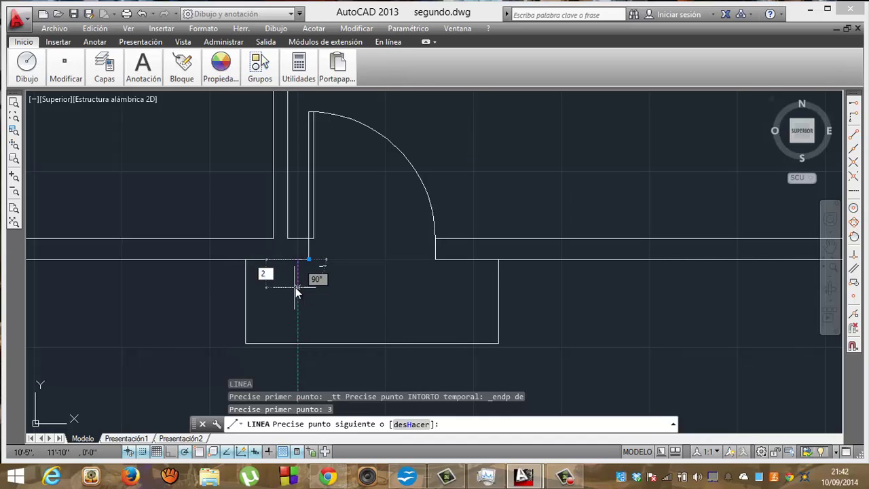
Draw the outline 2 in down, across the opening, and back up to the wall
{"action": "type", "text": "2"}
{"action": "key", "text": "Return"}
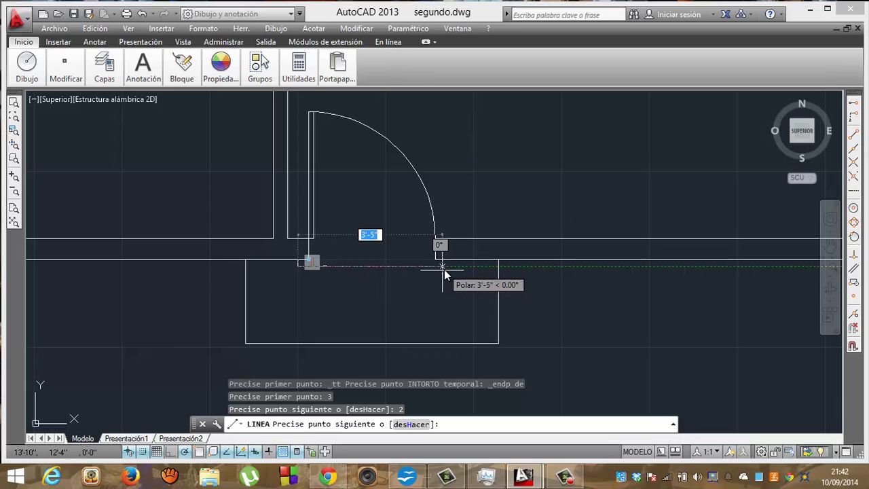
{"action": "left_click", "coordinate": [446, 268]}
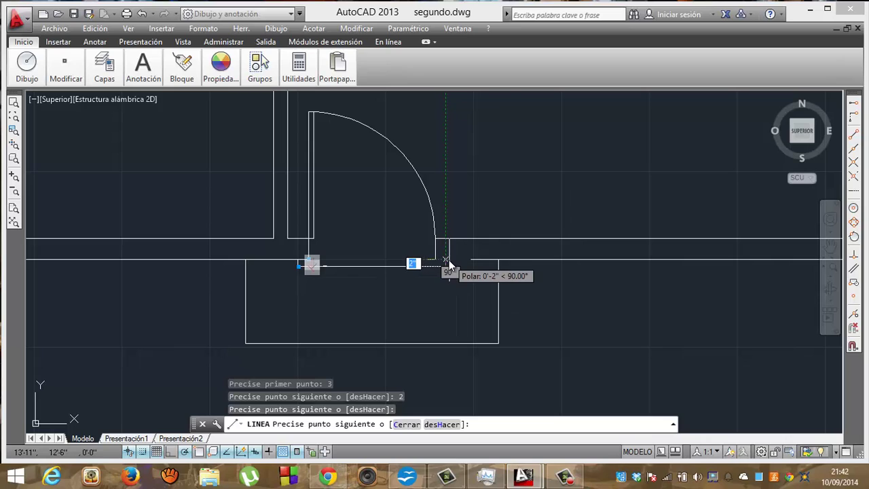
{"action": "left_click", "coordinate": [447, 259]}
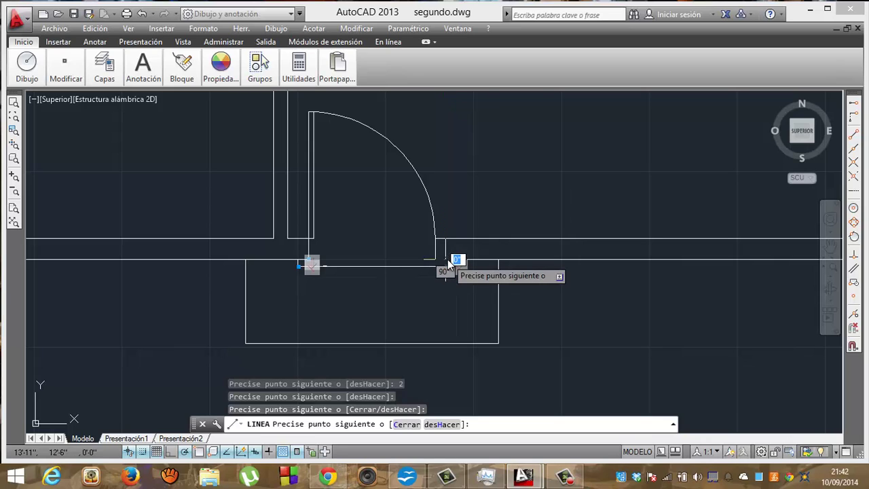
{"action": "key", "text": "Return"}
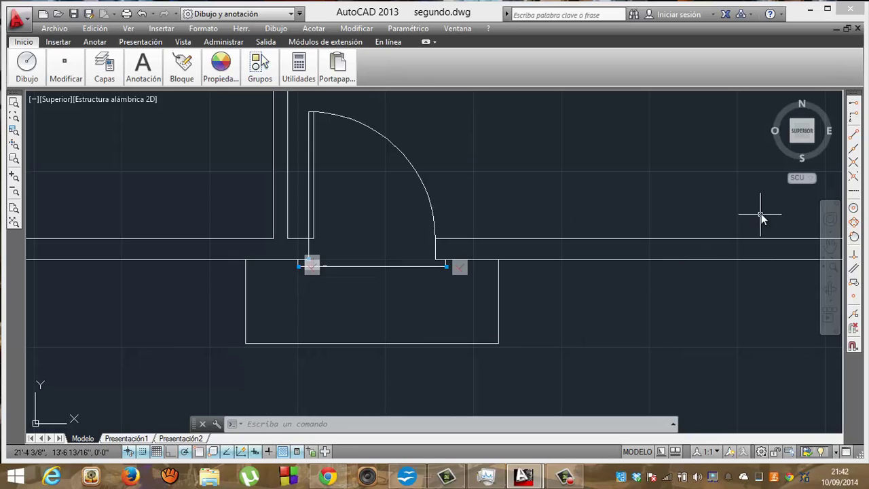
Pan the view to center the upper door opening with the rectangle above the wall
{"action": "key", "text": "Escape"}
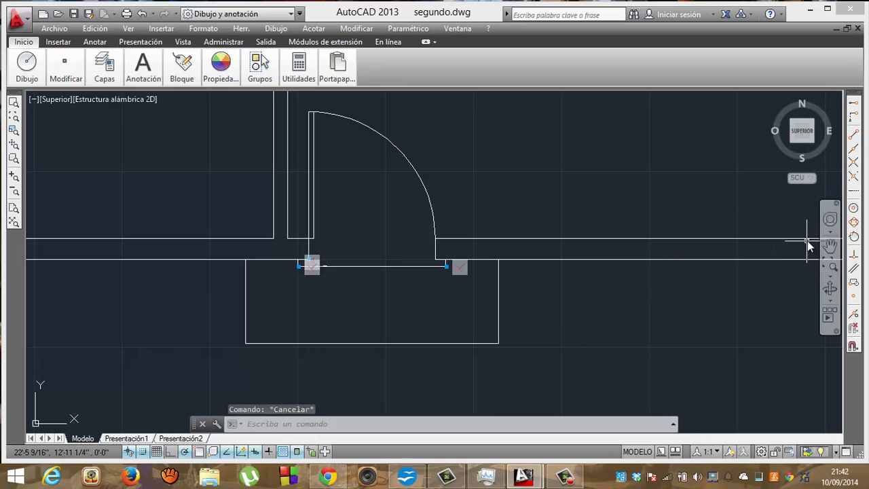
{"action": "left_click", "coordinate": [831, 246]}
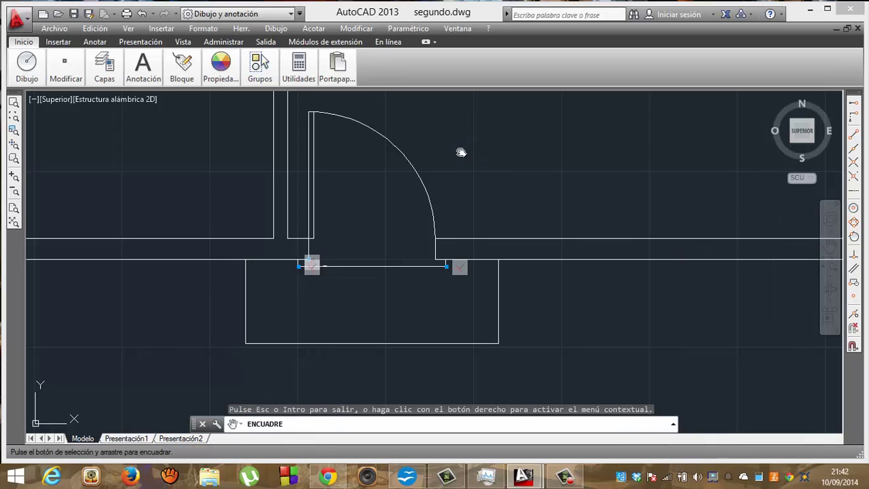
{"action": "mouse_move", "coordinate": [459, 152]}
{"action": "left_mouse_down"}
{"action": "mouse_move", "coordinate": [497, 286]}
{"action": "mouse_move", "coordinate": [521, 448]}
{"action": "left_mouse_up"}
{"action": "left_click_drag", "start_coordinate": [392, 241], "coordinate": [414, 434]}
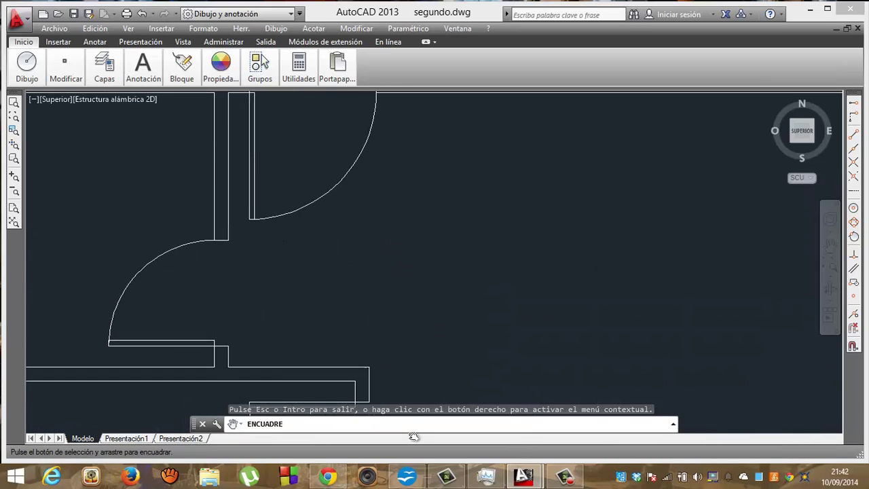
{"action": "mouse_move", "coordinate": [391, 232]}
{"action": "left_mouse_down"}
{"action": "mouse_move", "coordinate": [436, 357]}
{"action": "mouse_move", "coordinate": [433, 397]}
{"action": "mouse_move", "coordinate": [439, 391]}
{"action": "left_mouse_up"}
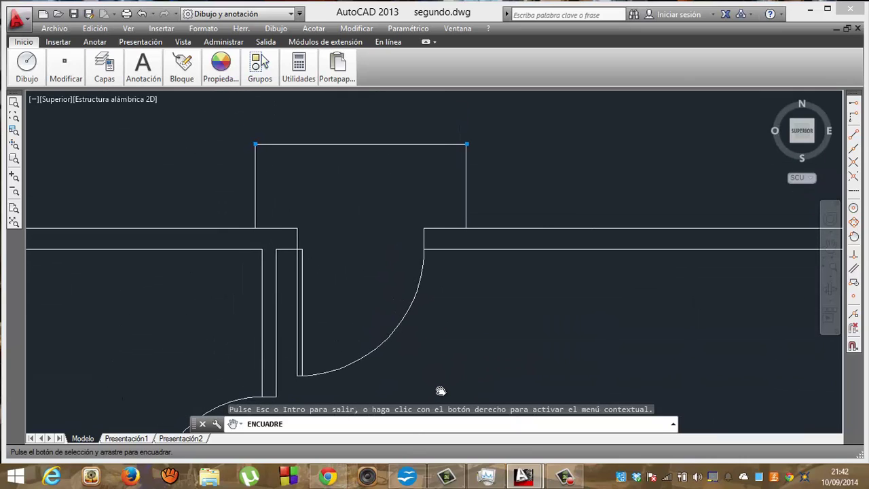
Exit pan mode and start the LINE command again with l
{"action": "key", "text": "Escape"}
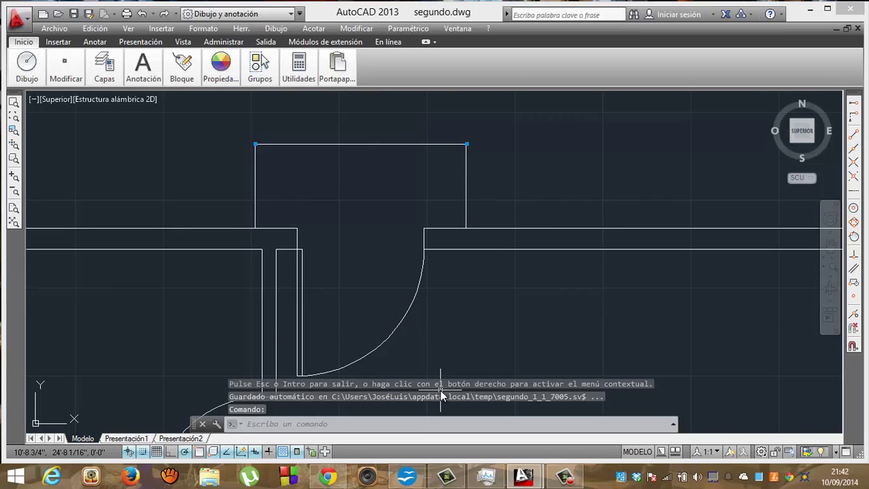
{"action": "type", "text": "l"}
{"action": "key", "text": "Return"}
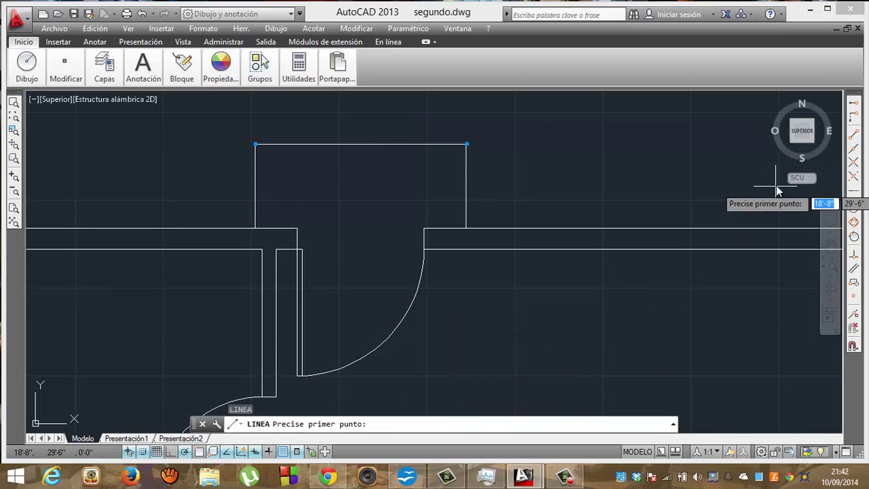
Start a line 3 in from the wall corner via Endpoint tracking, then cancel the misplaced attempt
{"action": "left_click", "coordinate": [853, 105]}
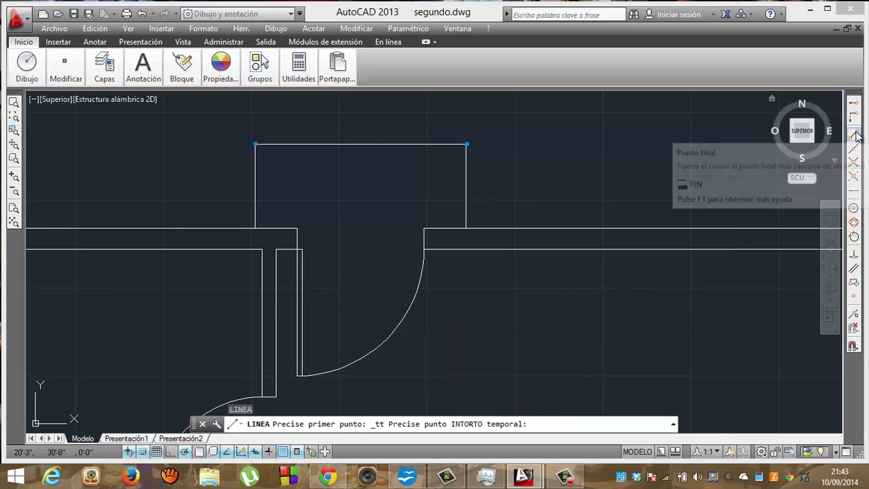
{"action": "left_click", "coordinate": [853, 133]}
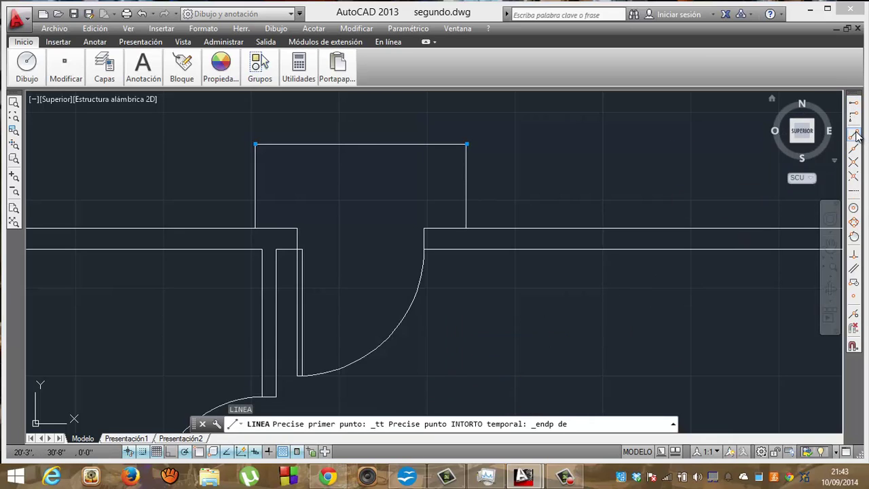
{"action": "left_click", "coordinate": [296, 234]}
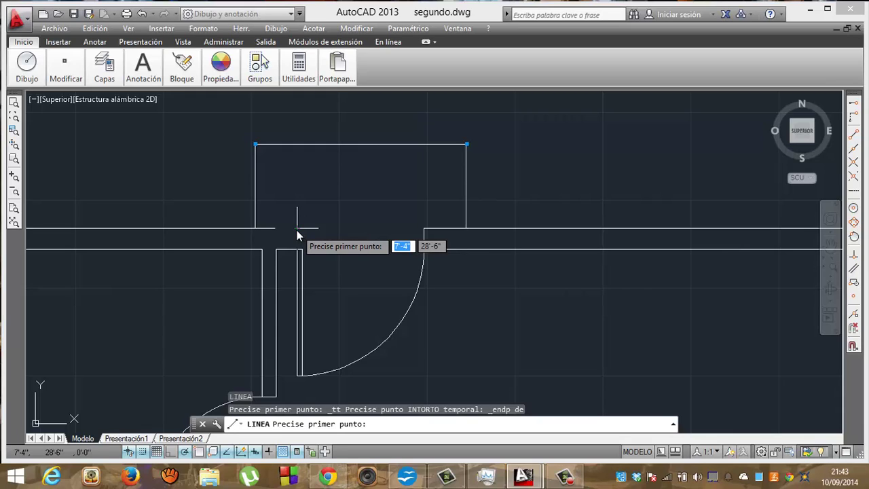
{"action": "type", "text": "3"}
{"action": "key", "text": "Return"}
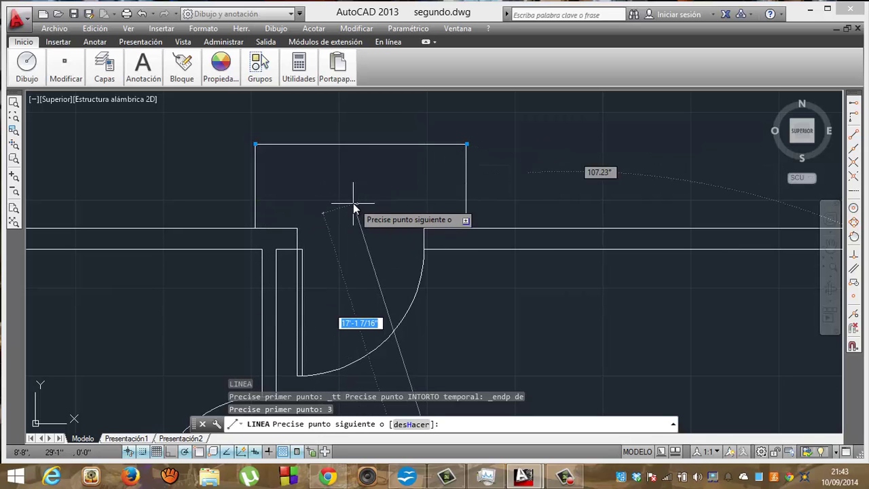
{"action": "key", "text": "Escape"}
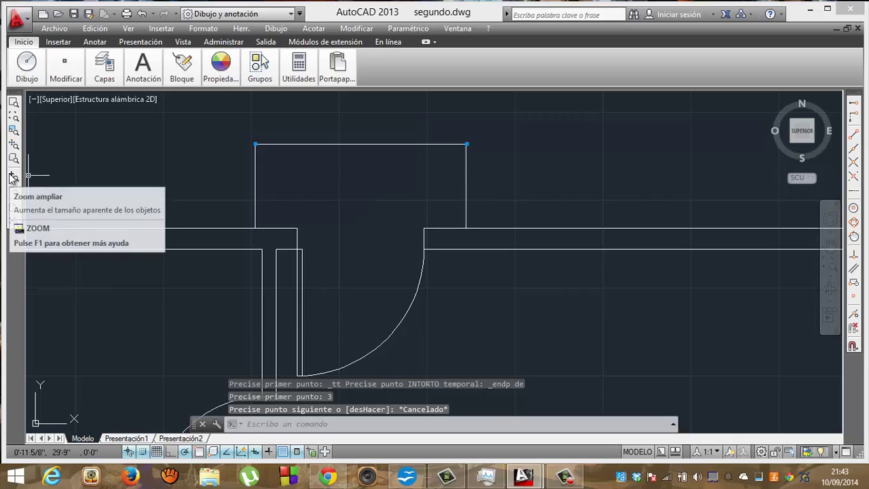
Restart the line 3 in from the wall corner using an Endpoint temporary tracking point
{"action": "type", "text": "L"}
{"action": "key", "text": "Return"}
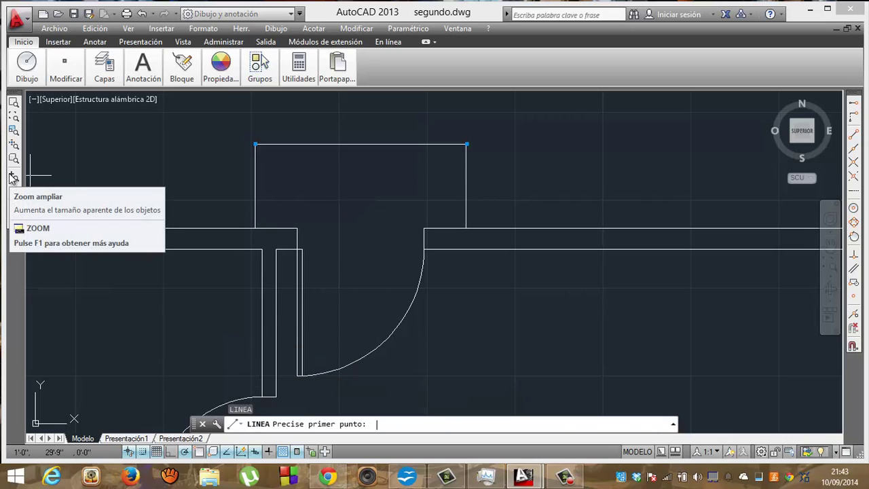
{"action": "mouse_move", "coordinate": [801, 130]}
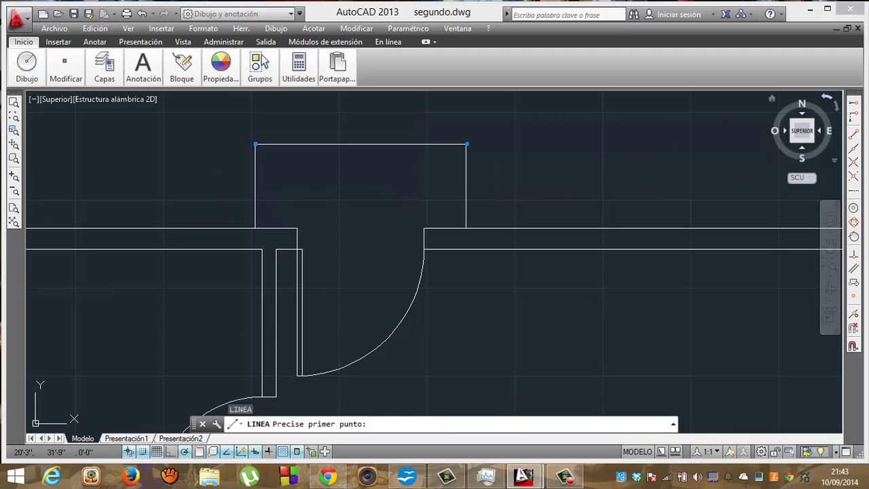
{"action": "left_click", "coordinate": [854, 102]}
{"action": "left_click", "coordinate": [853, 133]}
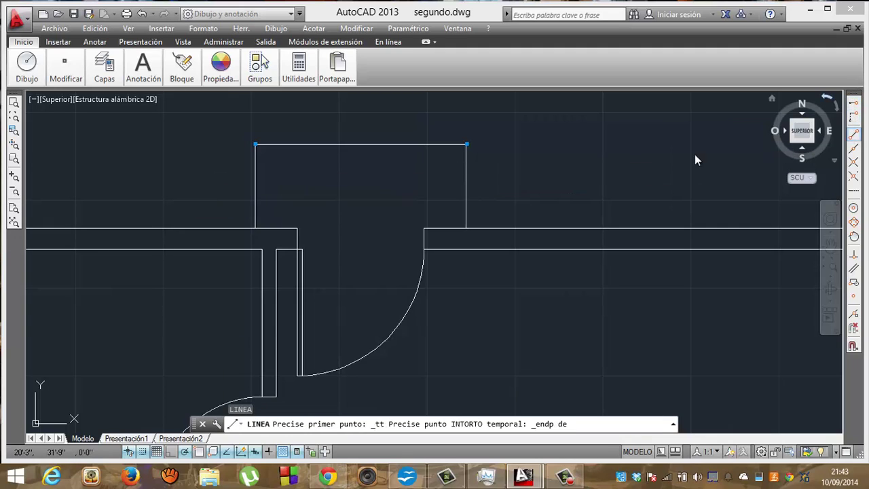
{"action": "left_click", "coordinate": [297, 229]}
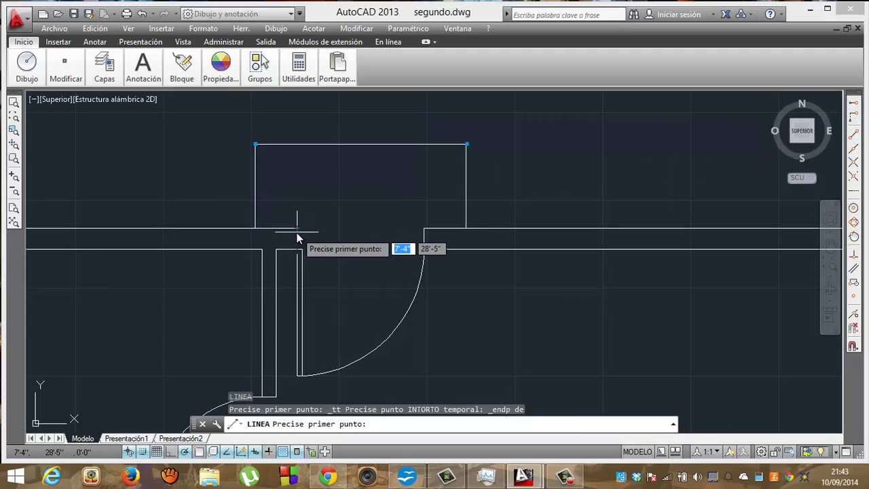
{"action": "type", "text": "3"}
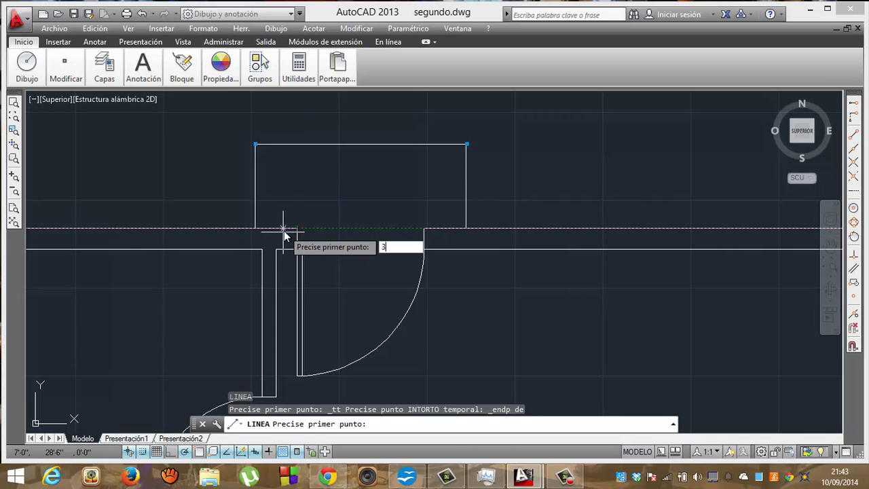
{"action": "key", "text": "Return"}
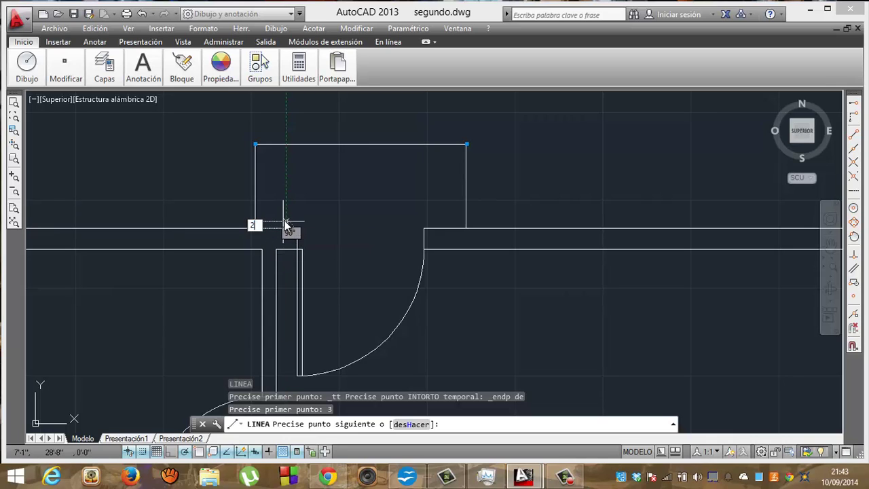
Draw the step outline 2 in up, 3'-6" across the opening, and back down to the wall
{"action": "type", "text": "2"}
{"action": "key", "text": "Return"}
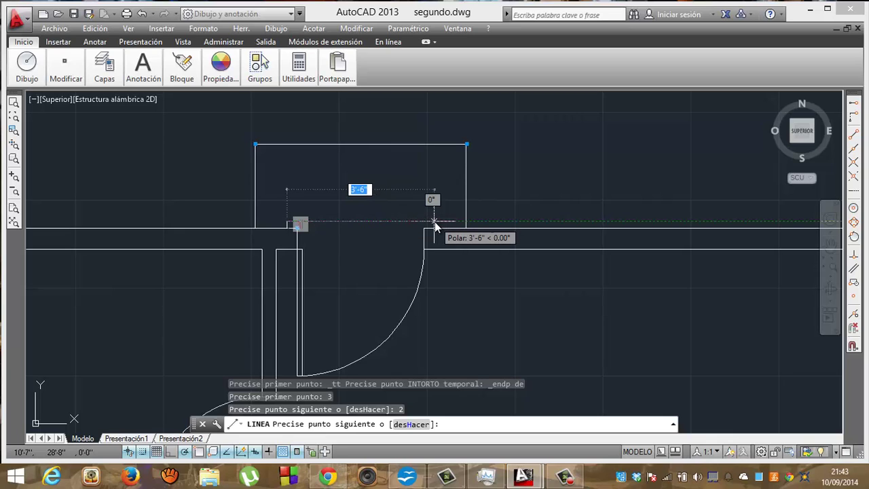
{"action": "left_click", "coordinate": [434, 222]}
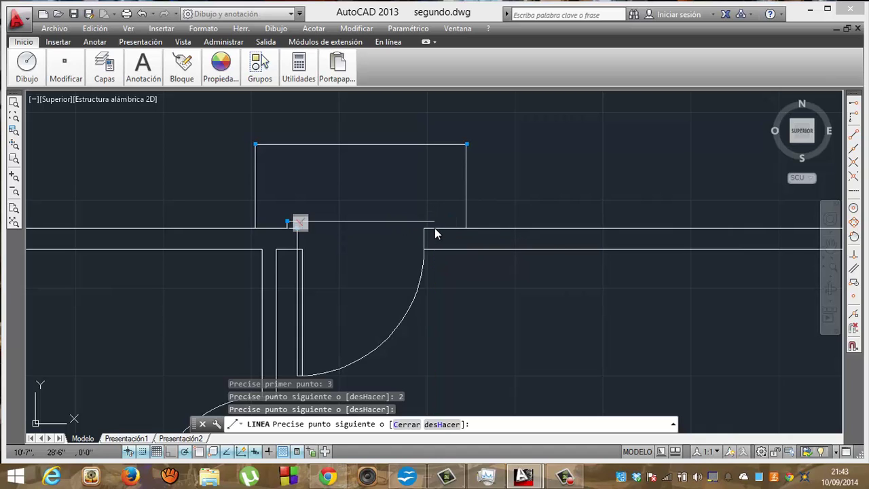
{"action": "left_click", "coordinate": [435, 231]}
{"action": "key", "text": "Return"}
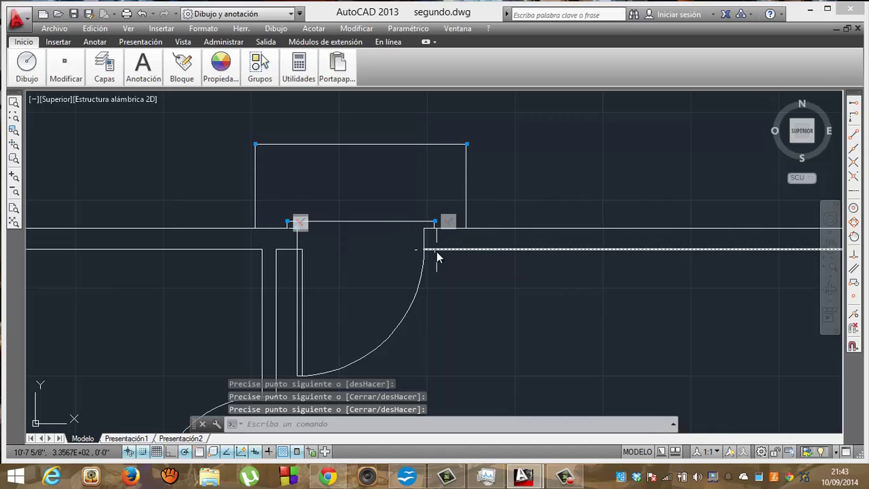
{"action": "key", "text": "Escape"}
{"action": "key", "text": "Escape"}
{"action": "key", "text": "Escape"}
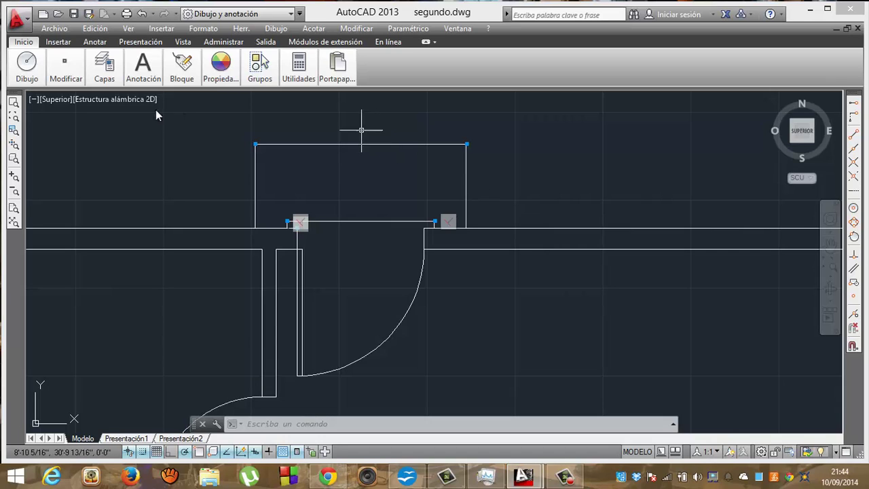
{"action": "mouse_move", "coordinate": [27, 67]}
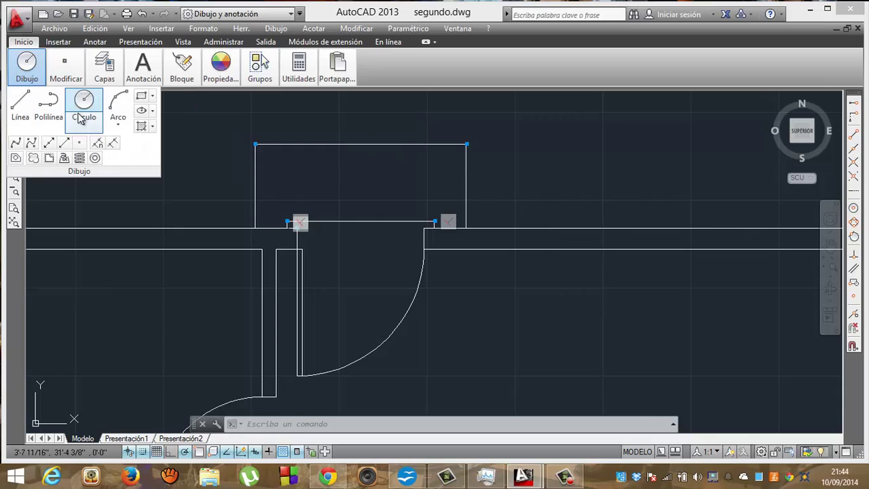
Zoom out and pan to the open area right of the lower rooms, then start a Center, Radius circle
{"action": "left_click", "coordinate": [82, 124]}
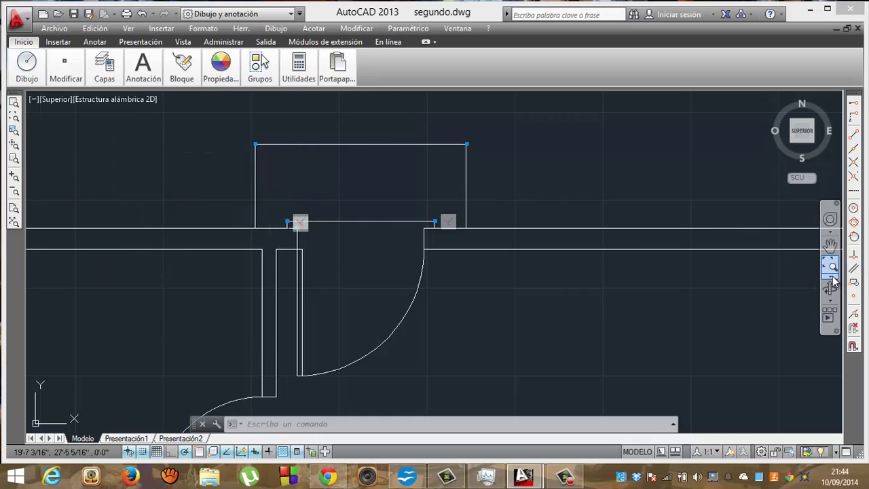
{"action": "left_click", "coordinate": [14, 195]}
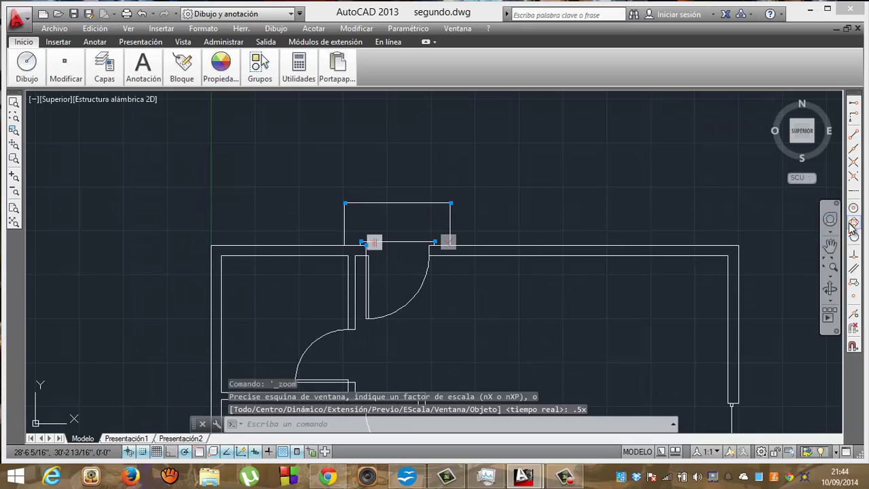
{"action": "left_click", "coordinate": [830, 245]}
{"action": "left_click_drag", "start_coordinate": [547, 355], "coordinate": [508, 193]}
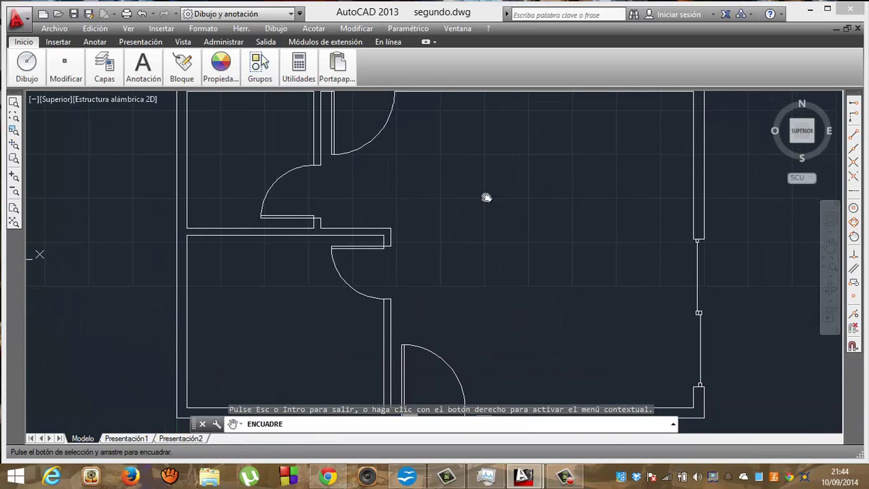
{"action": "mouse_move", "coordinate": [27, 68]}
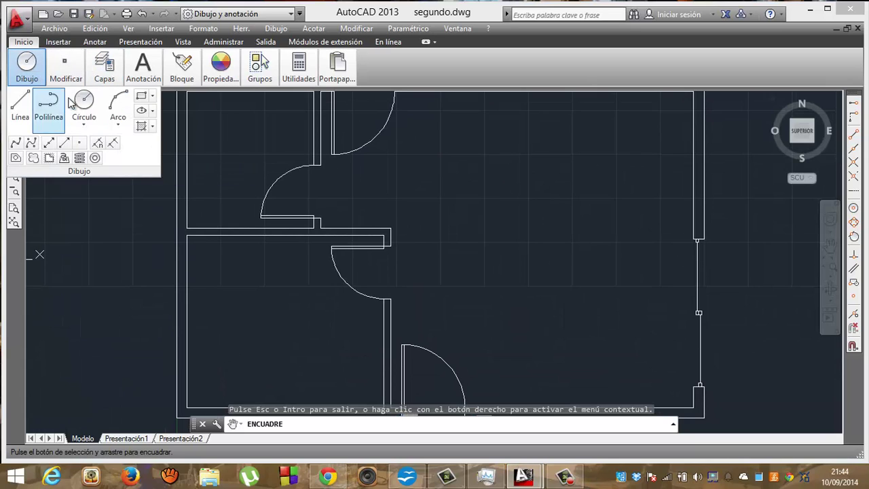
{"action": "left_click", "coordinate": [77, 122]}
{"action": "left_click", "coordinate": [73, 142]}
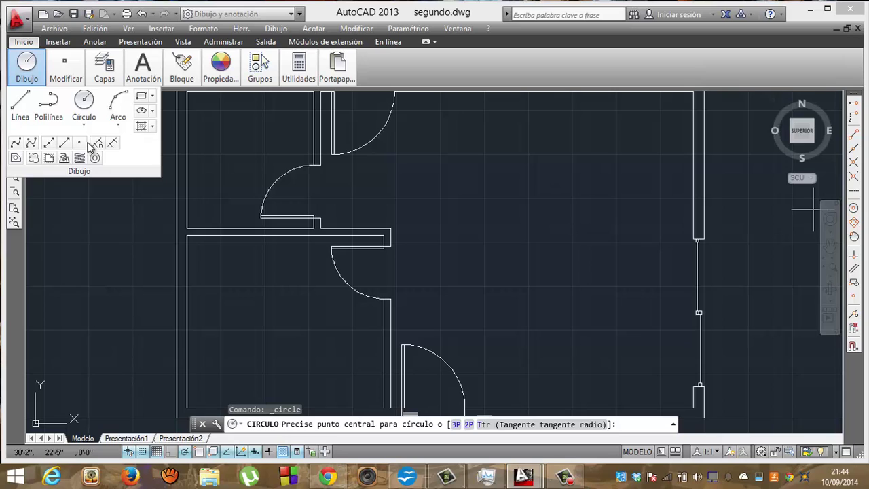
Place a 5'-radius circle centred in the empty space right of the rooms
{"action": "left_click", "coordinate": [541, 235]}
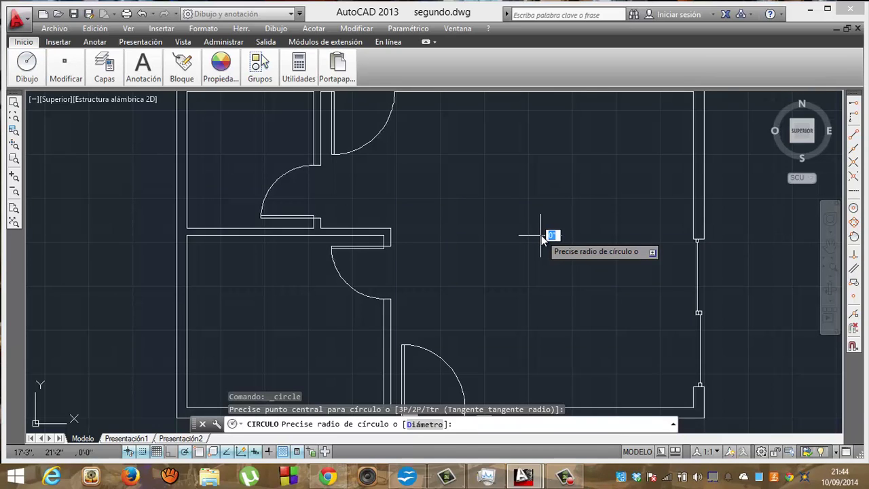
{"action": "type", "text": "5'"}
{"action": "key", "text": "Return"}
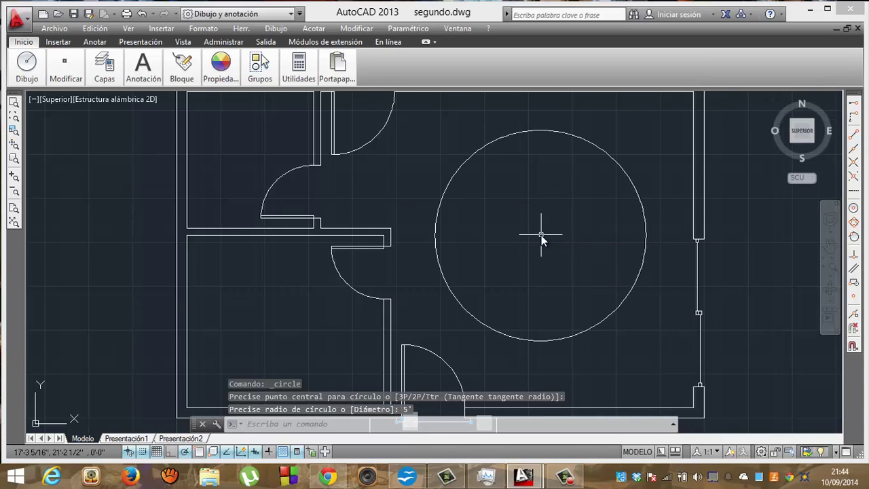
{"action": "mouse_move", "coordinate": [65, 68]}
{"action": "left_click", "coordinate": [64, 95]}
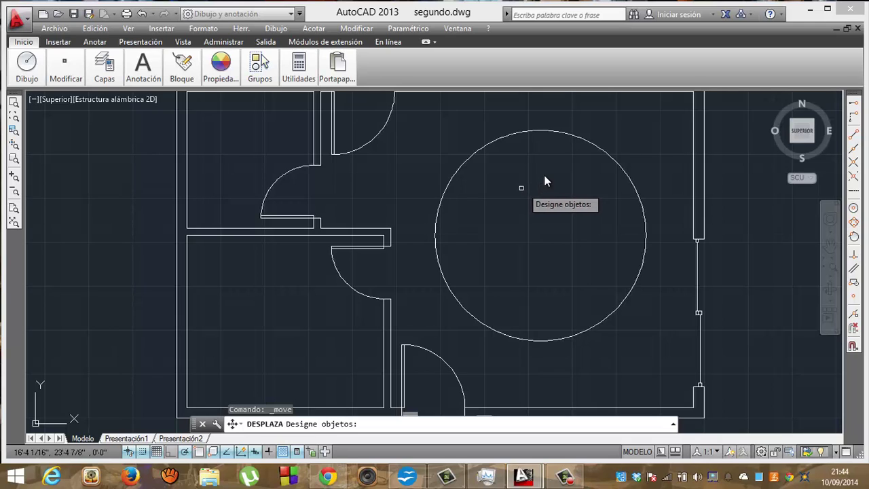
Move the circle from its bottom quadrant onto the lower endpoint of the right exterior wall
{"action": "left_click", "coordinate": [596, 150]}
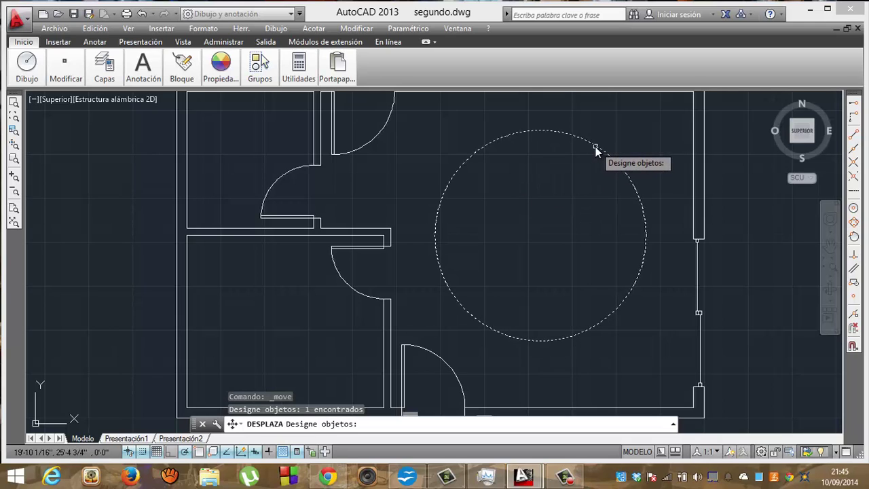
{"action": "key", "text": "Return"}
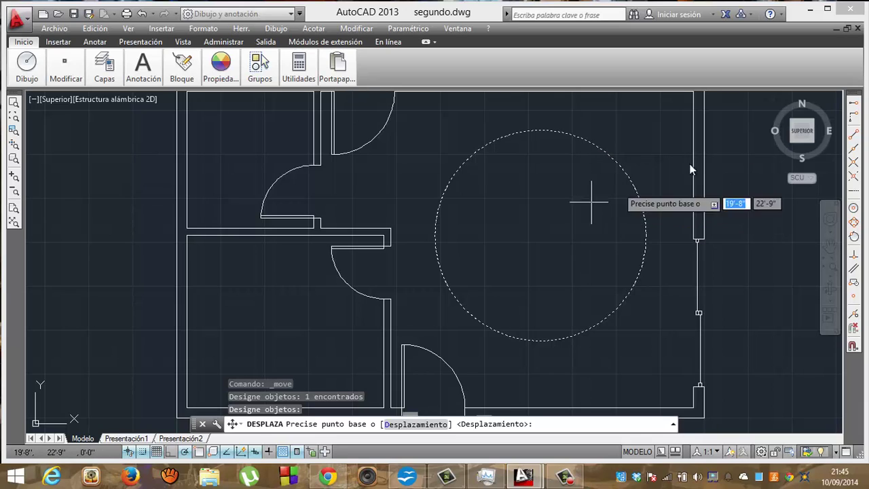
{"action": "left_click", "coordinate": [853, 223]}
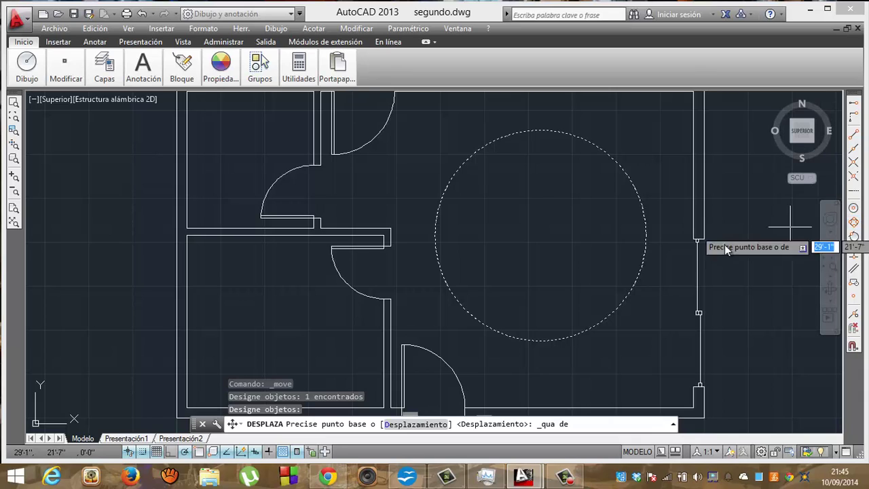
{"action": "left_click", "coordinate": [543, 338]}
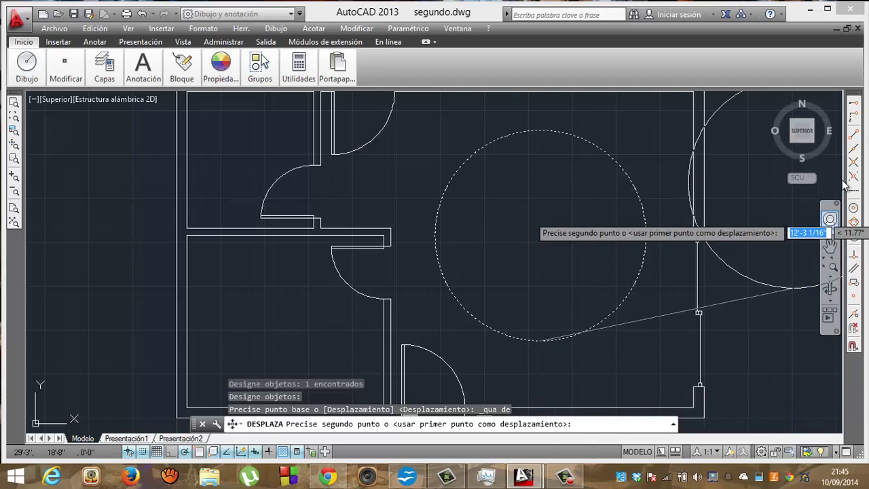
{"action": "left_click", "coordinate": [853, 135]}
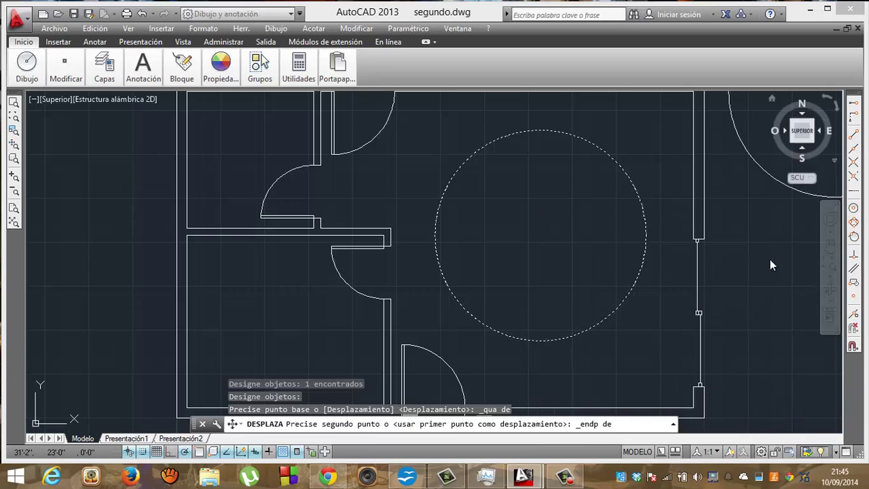
{"action": "left_click", "coordinate": [705, 420]}
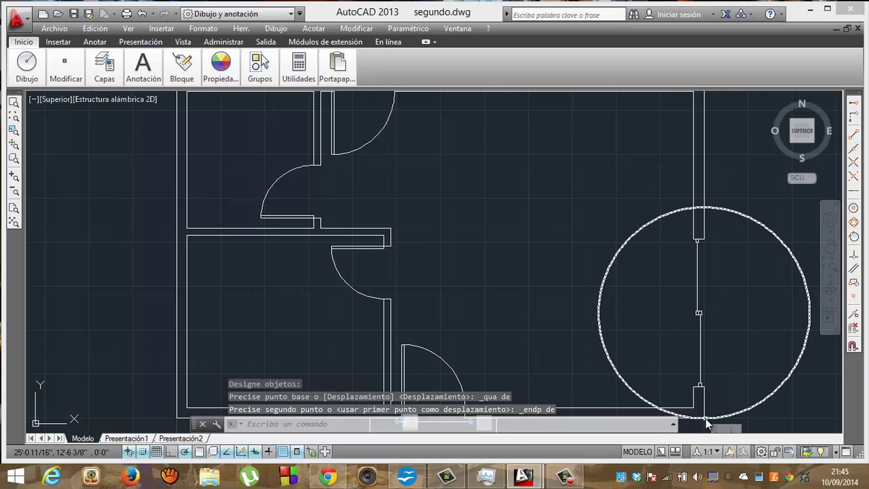
{"action": "key", "text": "Return"}
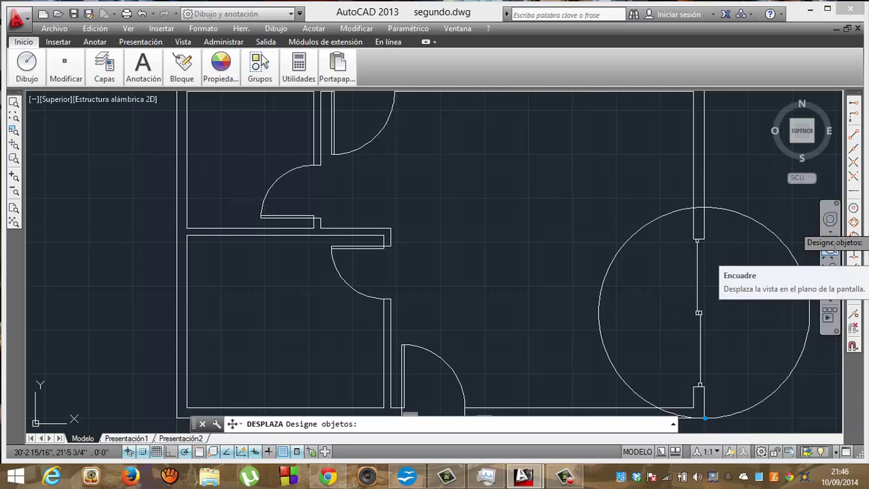
Pan the drawing left and up so the circle and lower rooms sit centrally
{"action": "left_click", "coordinate": [829, 250]}
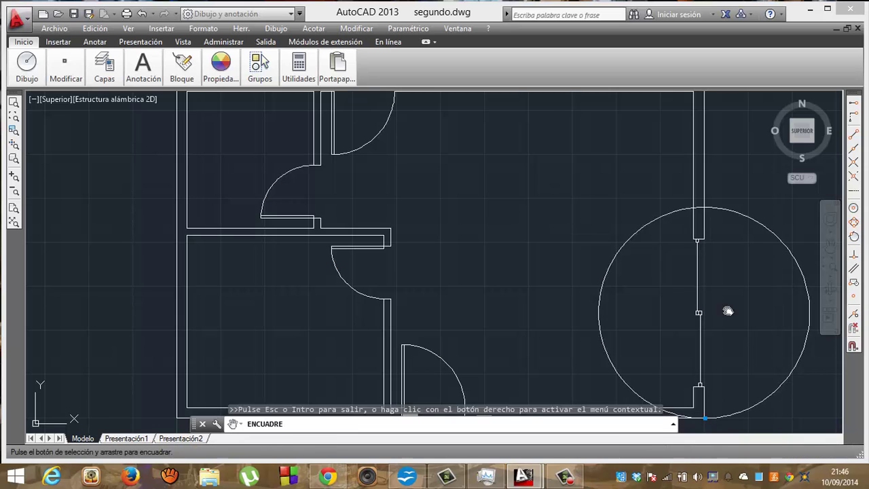
{"action": "left_click_drag", "start_coordinate": [727, 311], "coordinate": [549, 275]}
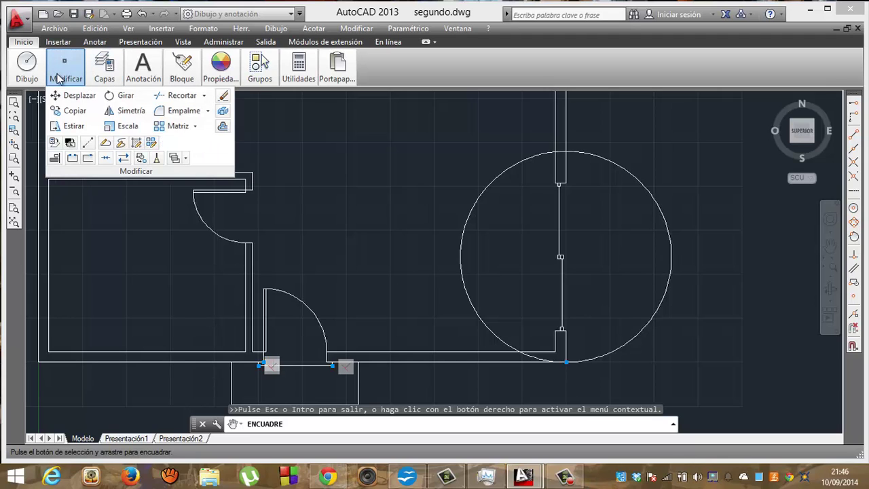
{"action": "mouse_move", "coordinate": [66, 68]}
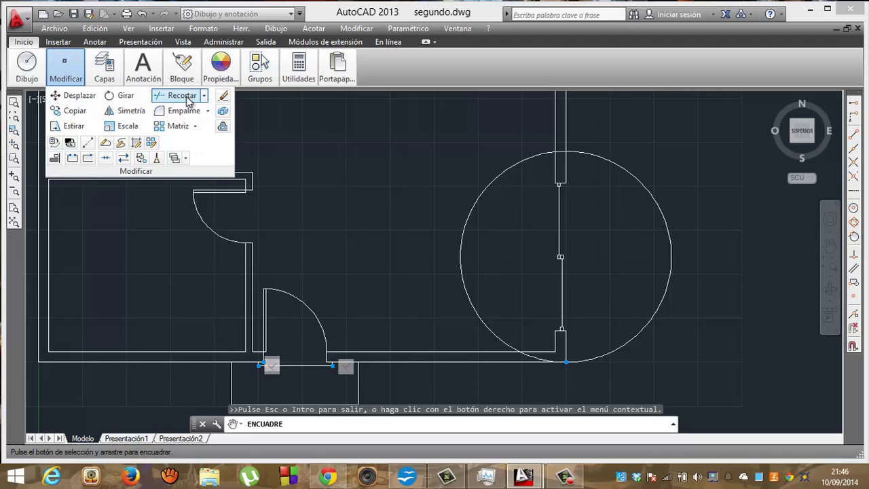
Trim the circle's left half against the two right wall lines, leaving a half-round bay
{"action": "left_click", "coordinate": [188, 98]}
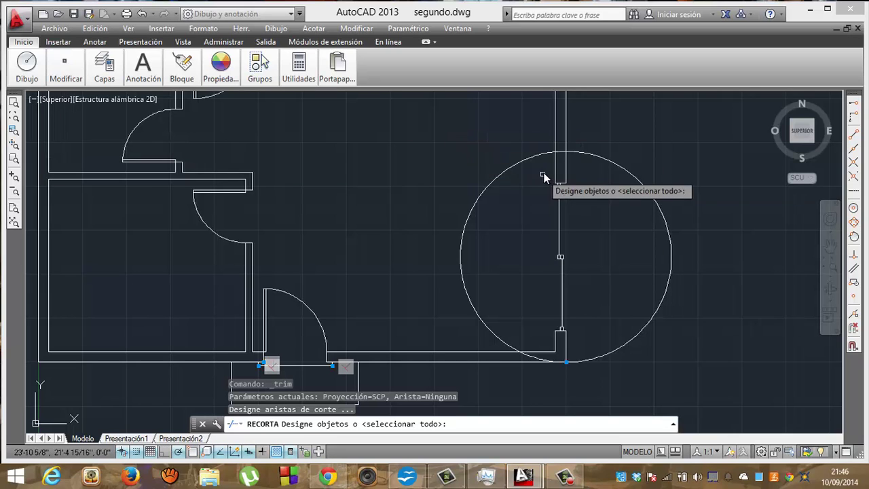
{"action": "left_click", "coordinate": [566, 171]}
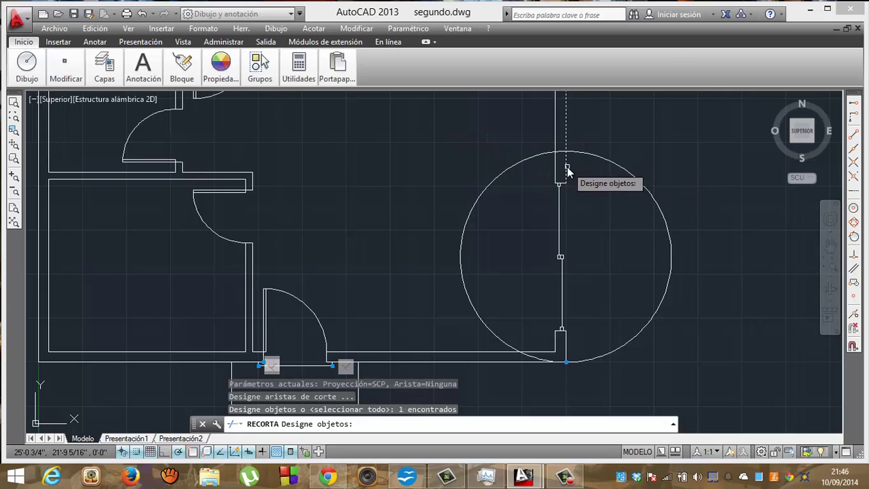
{"action": "left_click", "coordinate": [567, 342]}
{"action": "key", "text": "Return"}
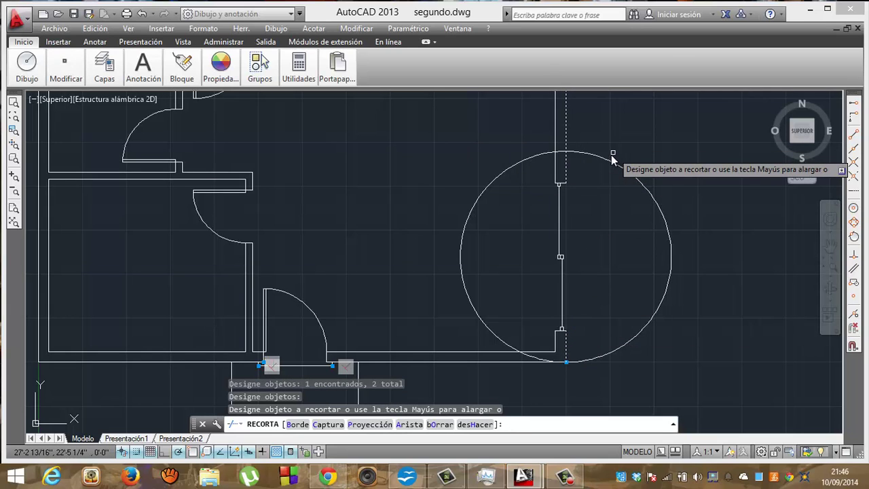
{"action": "left_click", "coordinate": [475, 201]}
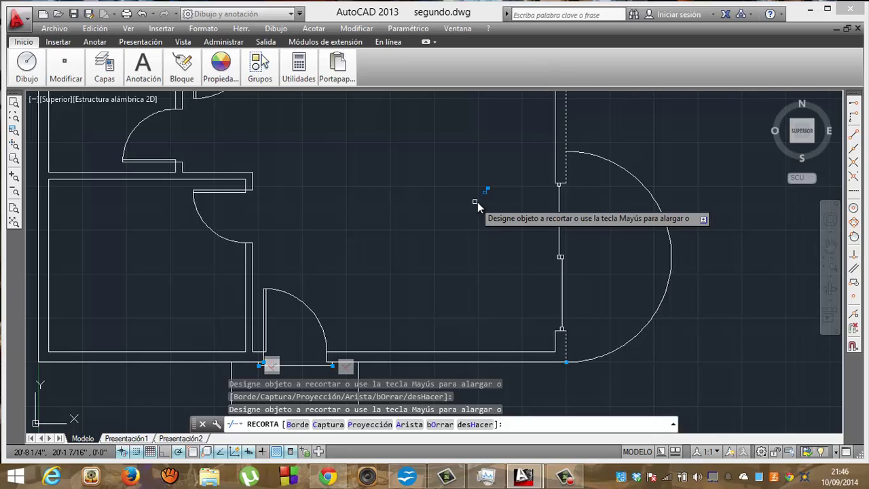
{"action": "key", "text": "Escape"}
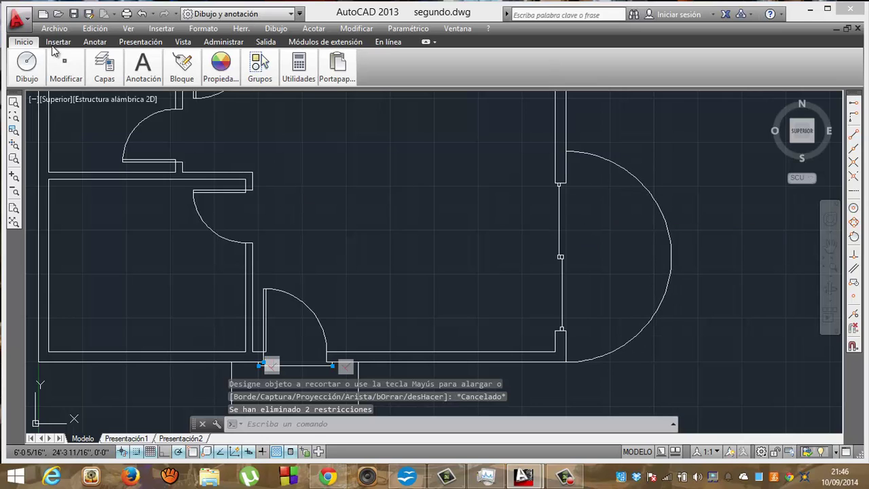
{"action": "mouse_move", "coordinate": [66, 68]}
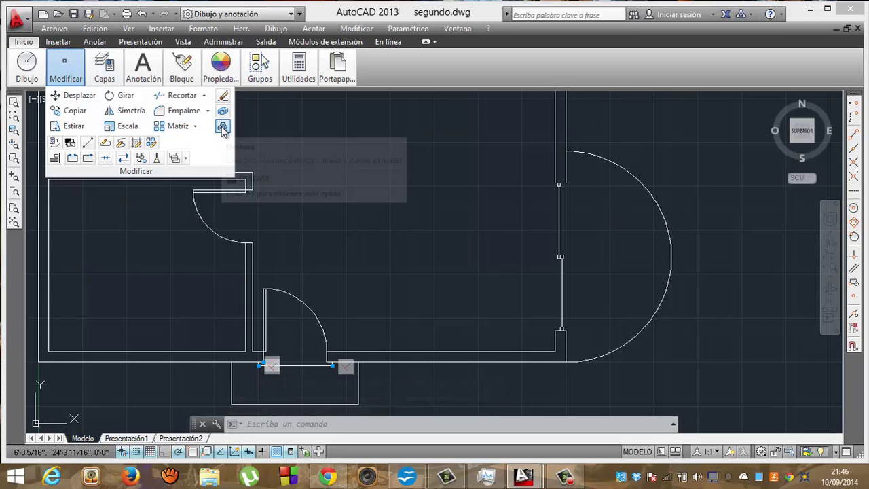
Offset the bay arc by 6 toward its inside to give the curved wall thickness
{"action": "left_click", "coordinate": [222, 126]}
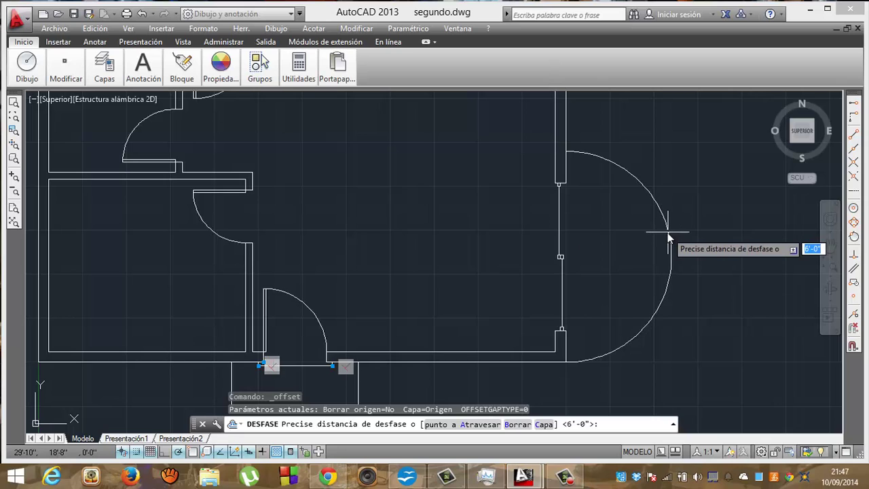
{"action": "type", "text": "6"}
{"action": "key", "text": "Return"}
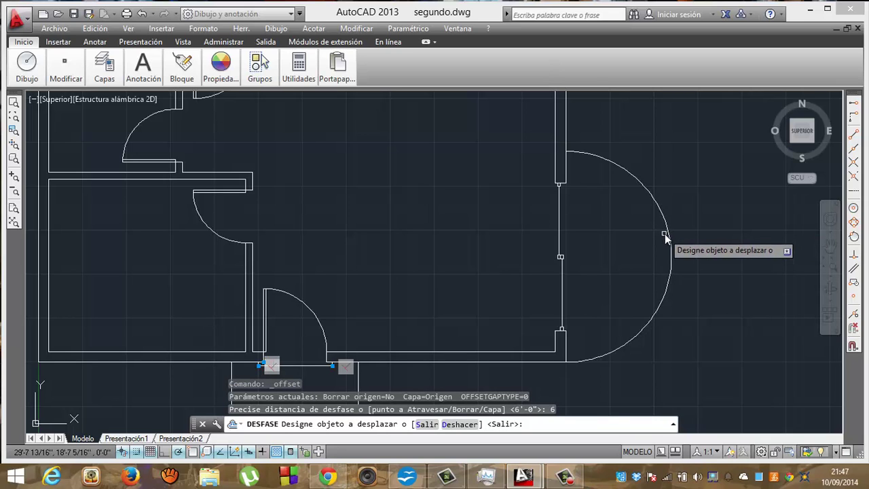
{"action": "left_click", "coordinate": [667, 234]}
{"action": "left_click", "coordinate": [648, 238]}
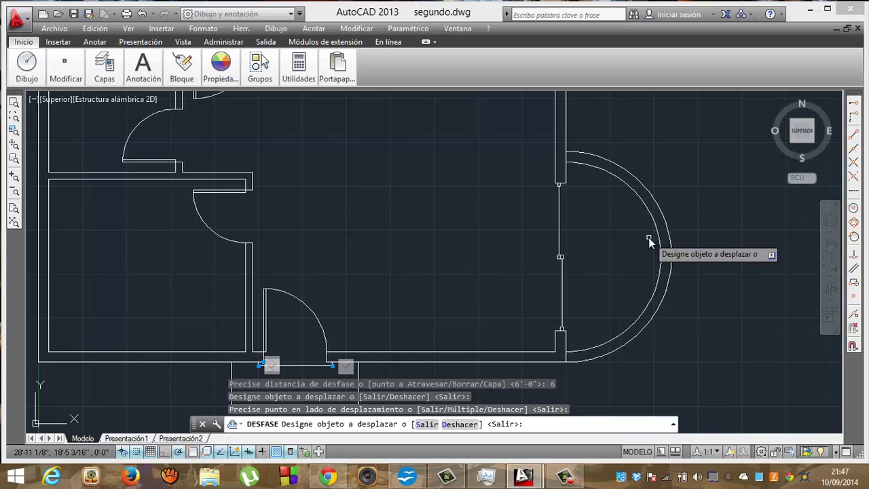
{"action": "left_click", "coordinate": [565, 476]}
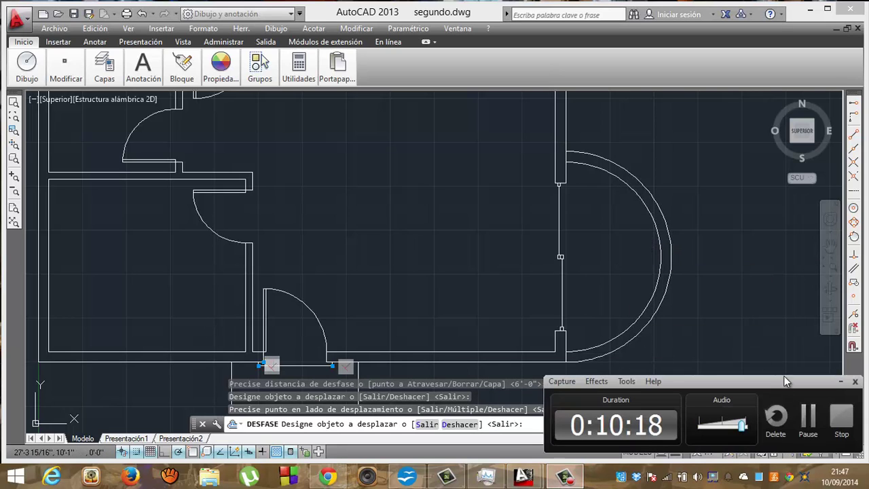